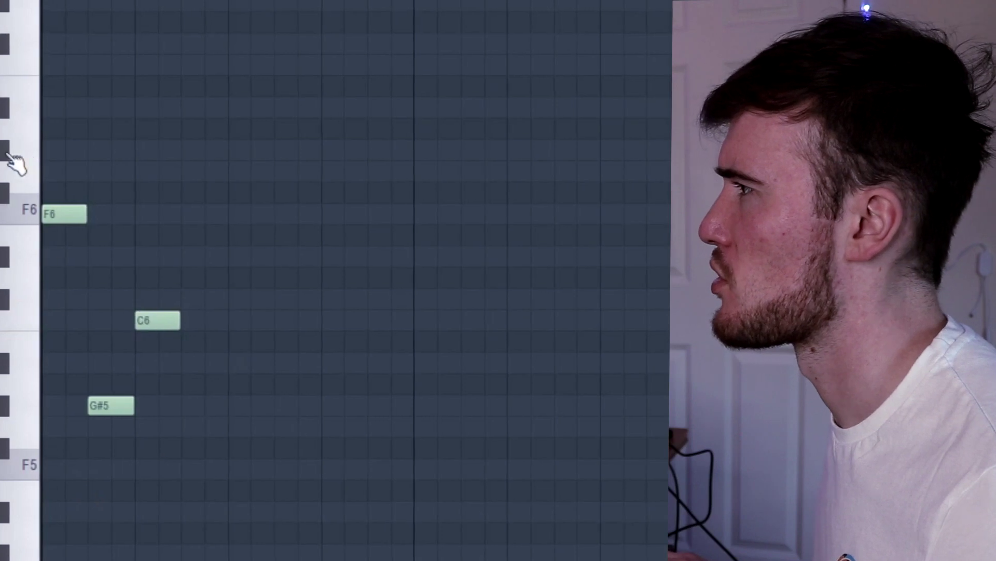
Copy the three-note phrase to beat 3 of bar 1 and lower the copy to D#6, F#5 and A#5.
key(space)
key(space)
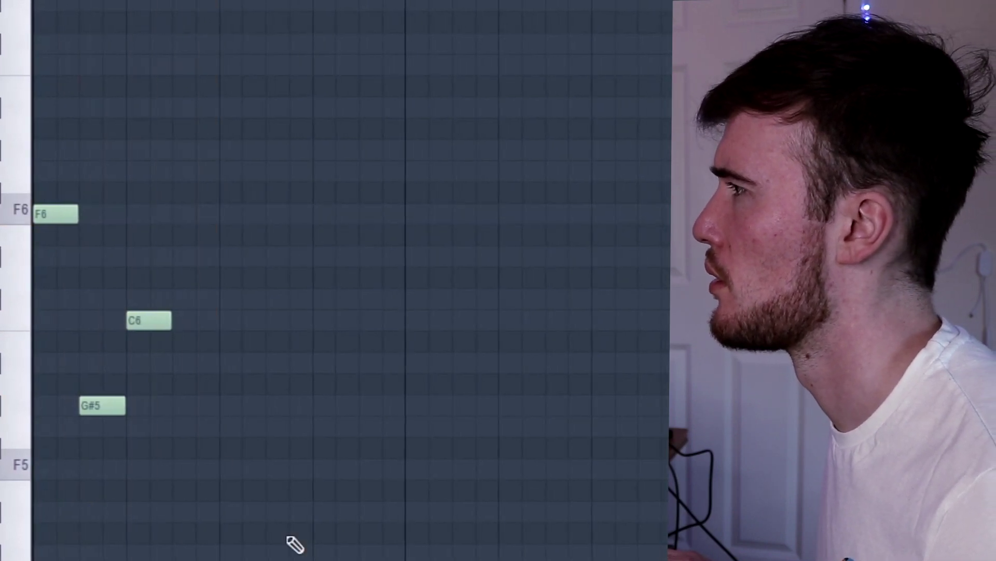
mouse_move(282, 532)
mouse_down()
mouse_move(31, 209)
mouse_move(176, 249)
mouse_move(244, 255)
mouse_move(227, 258)
mouse_move(225, 275)
mouse_up()
Set the piano roll's scale highlighting to F, Minor Natural (Aeolian).
click(0, 0)
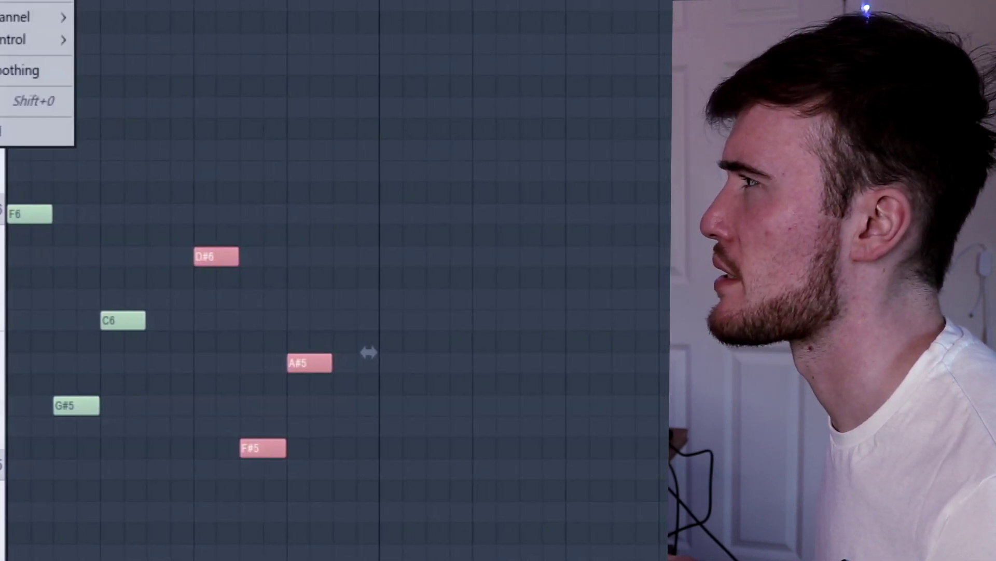
mouse_move(5, 0)
mouse_move(187, 0)
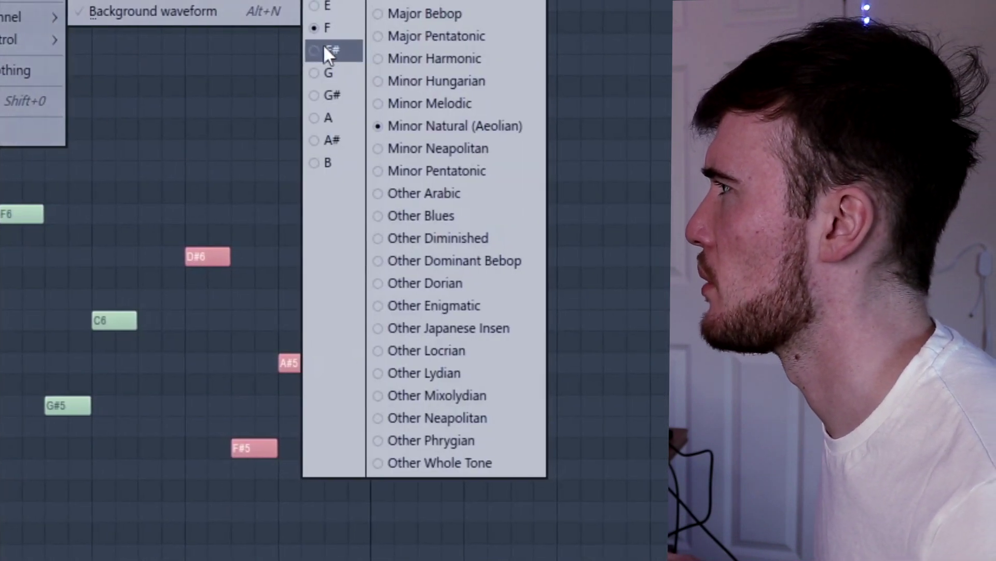
click(329, 33)
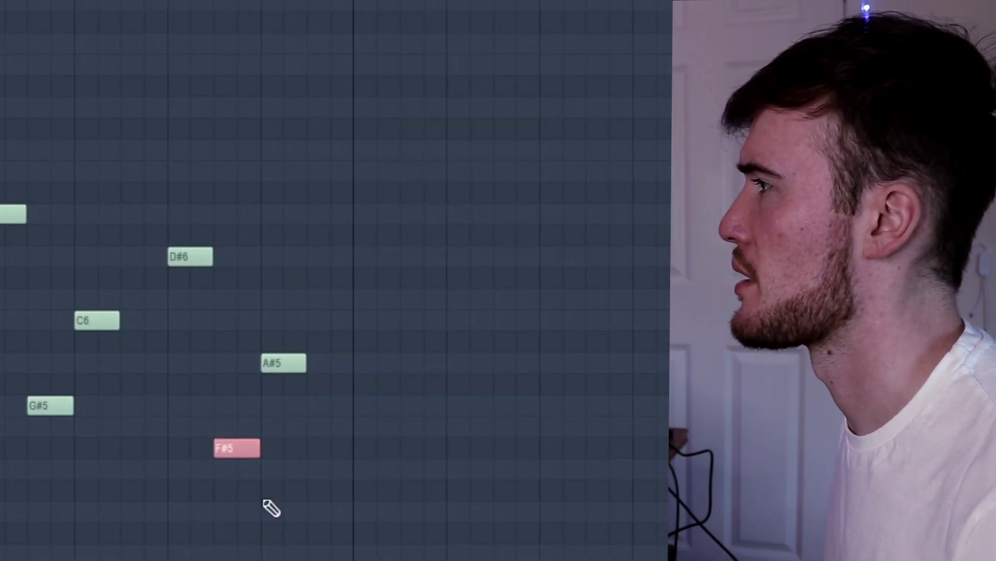
Raise the copied phrase's F#5 note to G5 and move the three-note group to the start of bar 2.
key(shift+Up)
key(space)
key(space)
drag(345, 516, 149, 207)
drag(163, 252, 366, 250)
key(space)
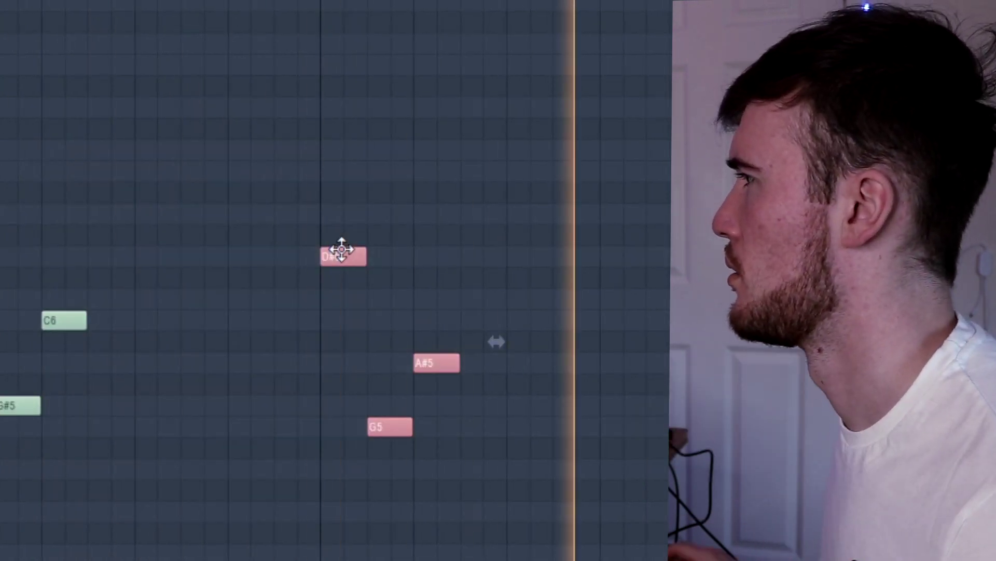
Try other pitches such as F5 and G#5 for the bar 2 phrase's last two notes, ending on G5 and A#5.
scroll(214, 283, down, 2)
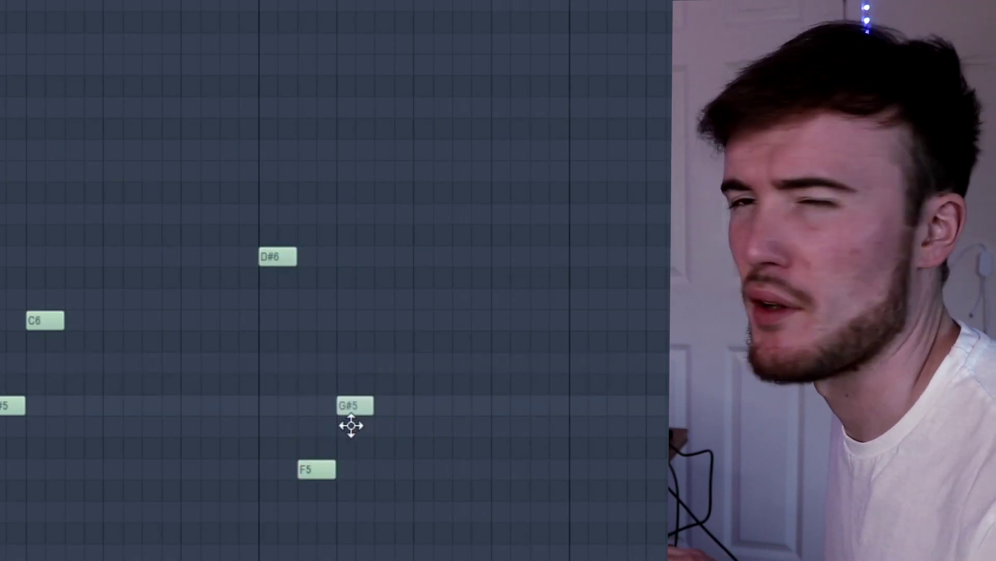
key(space)
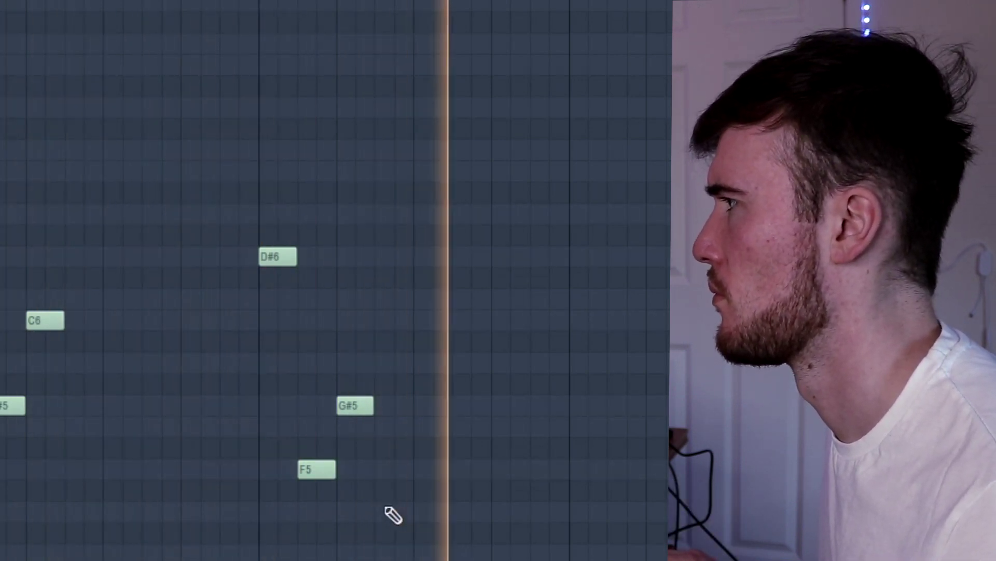
key(space)
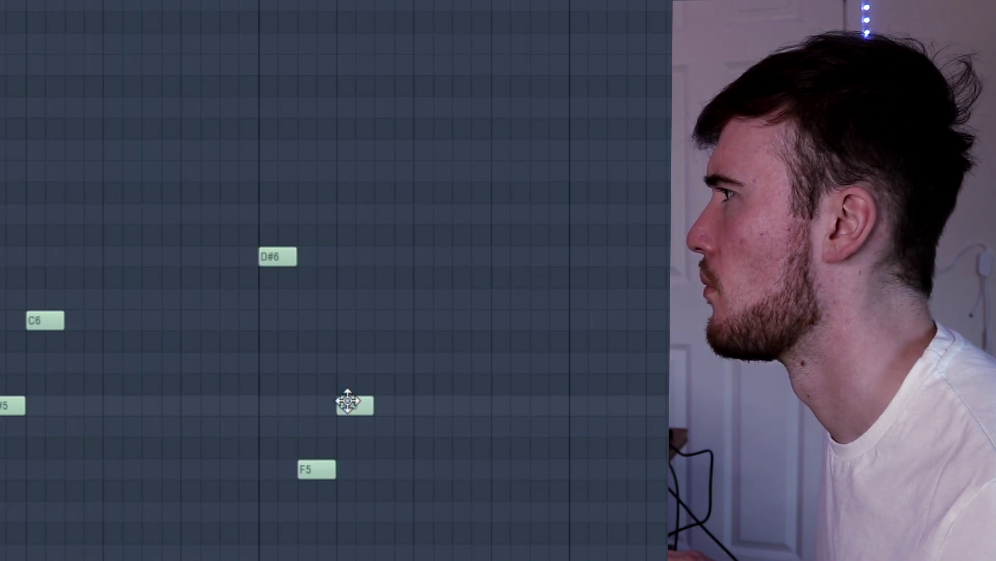
key(space)
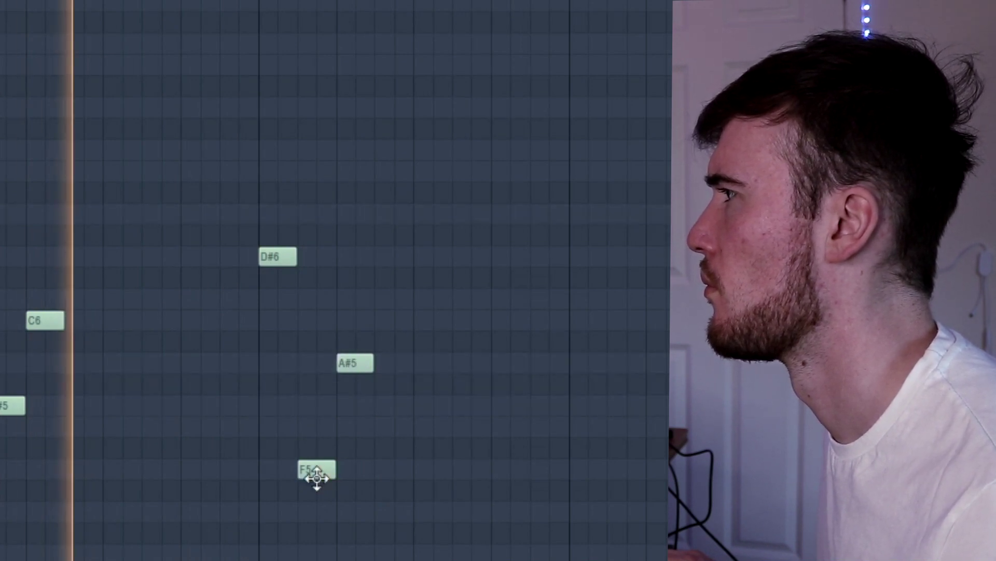
drag(315, 469, 318, 396)
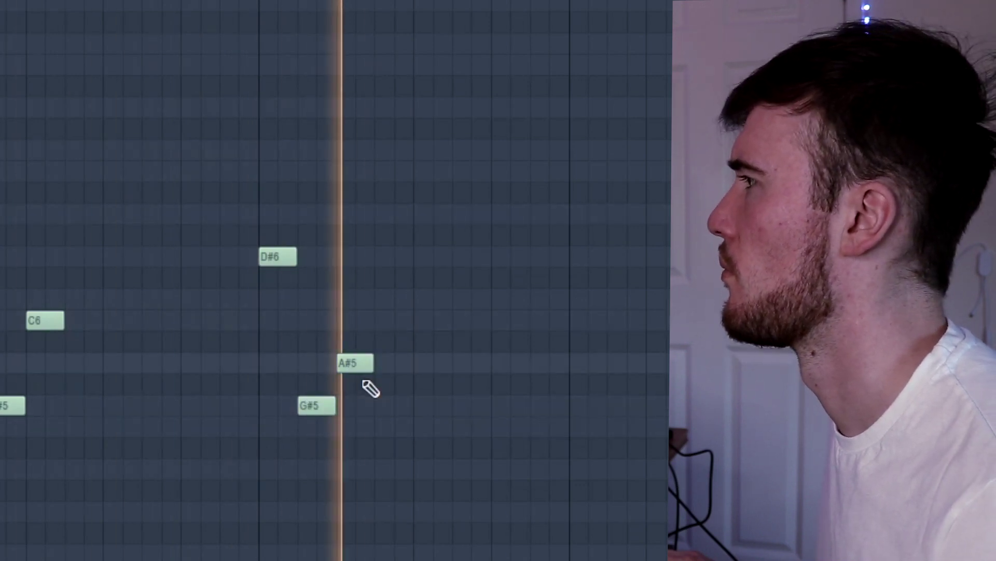
drag(329, 415, 329, 435)
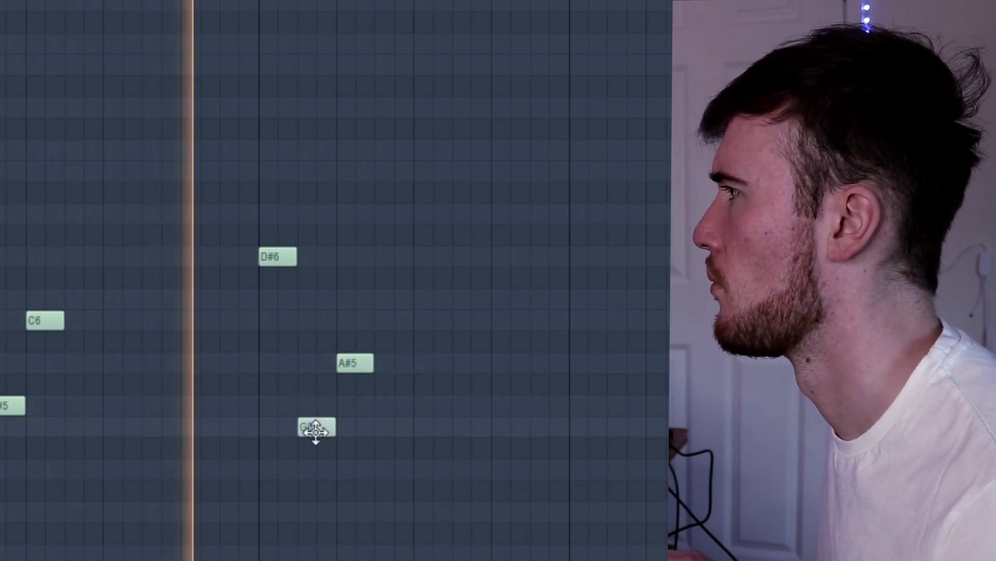
Duplicate the two-bar melody into bars 3 and 4 and play it back with the metronome on.
drag(423, 402, 176, 228)
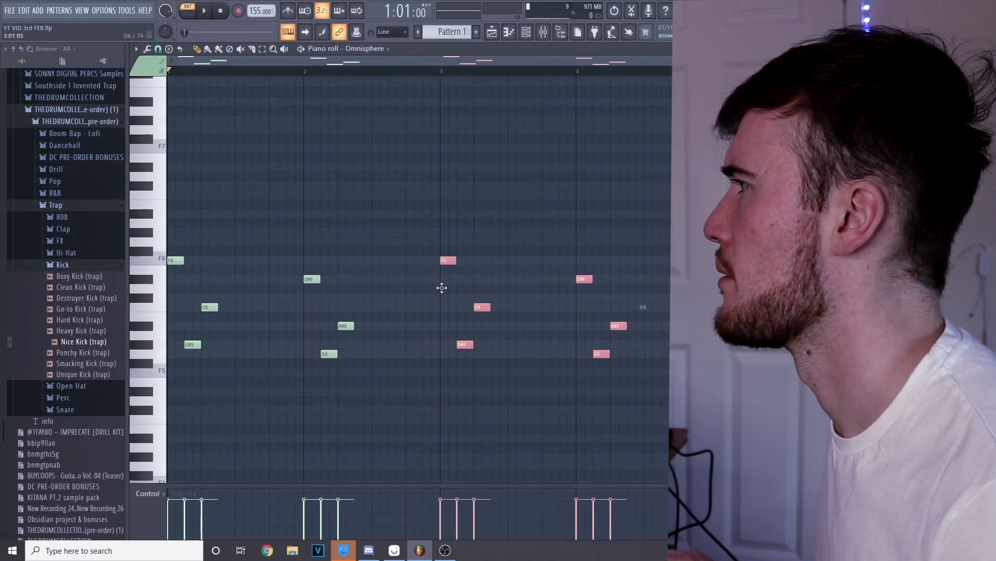
key(space)
scroll(245, 356, down, 2)
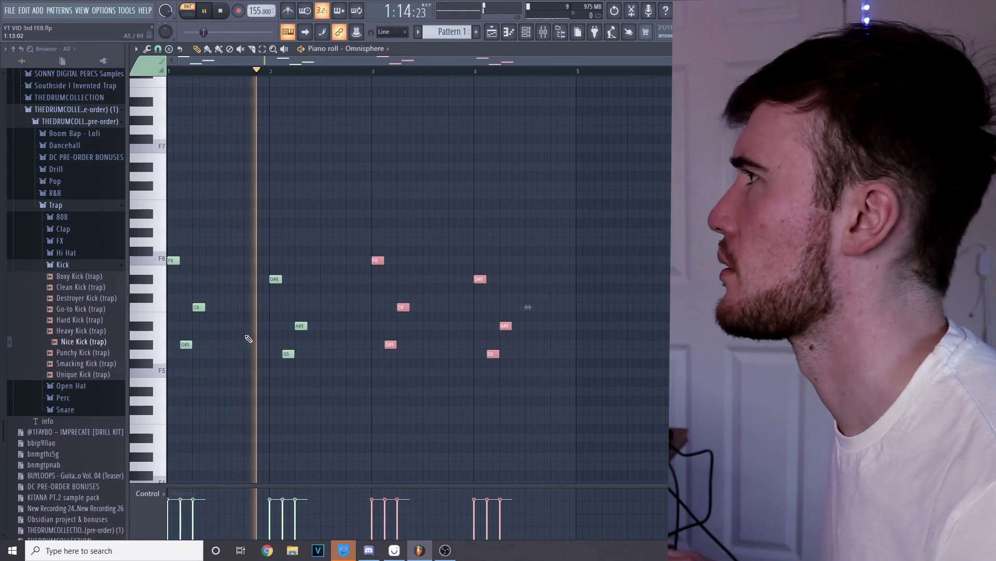
click(289, 13)
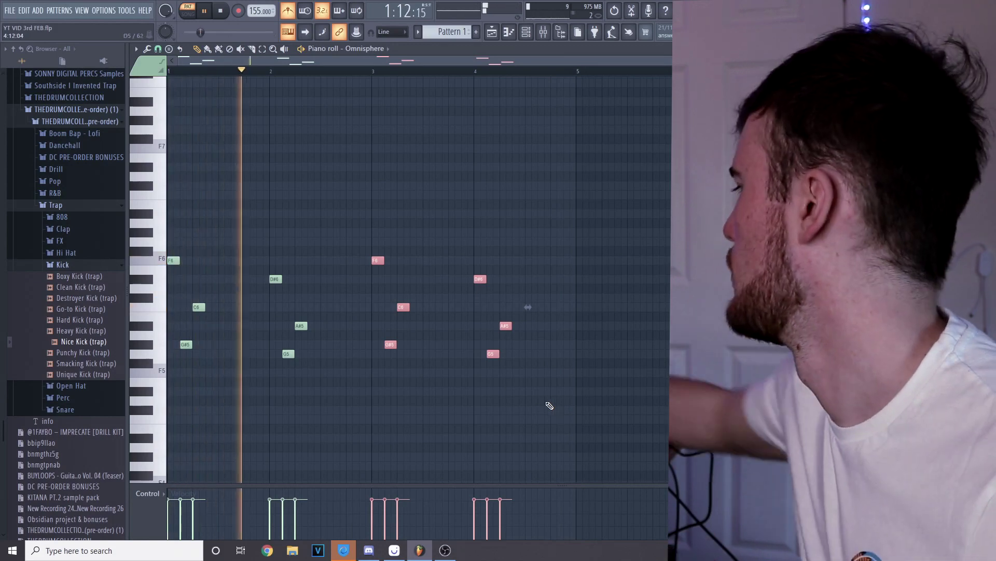
key(space)
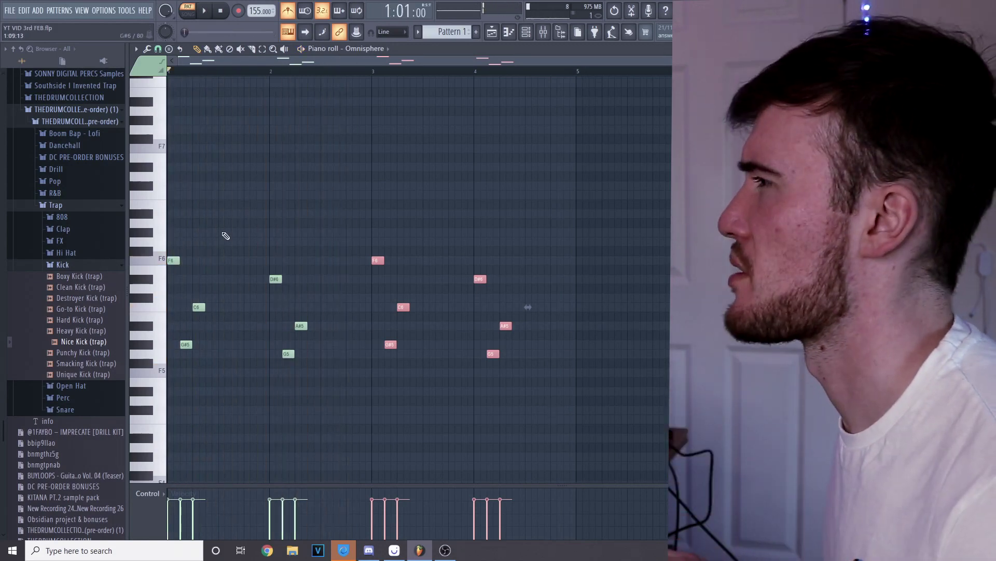
Transpose all notes of the four-bar Omnisphere melody down one octave.
click(525, 33)
key(F6)
key(ctrl+a)
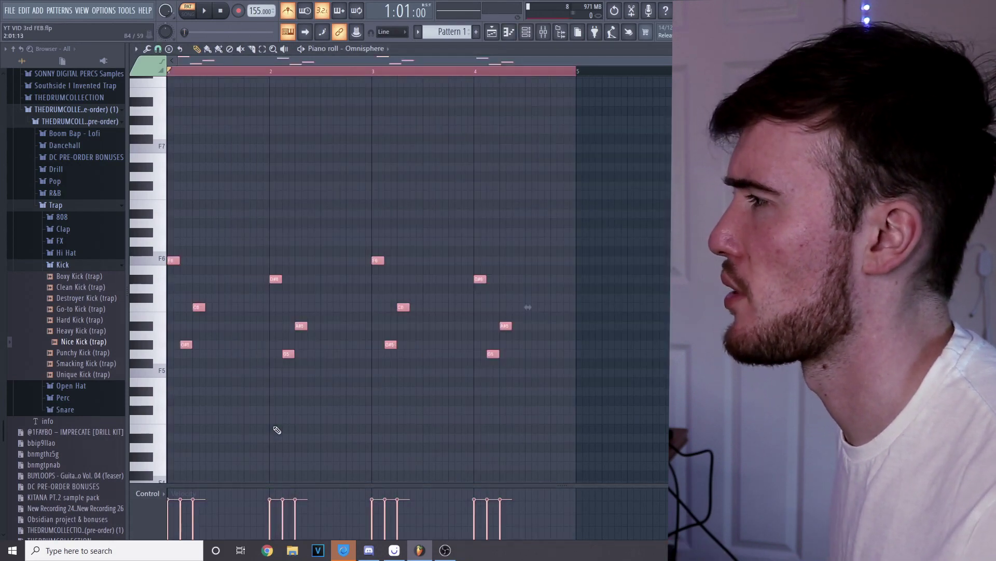
scroll(244, 384, down, 4)
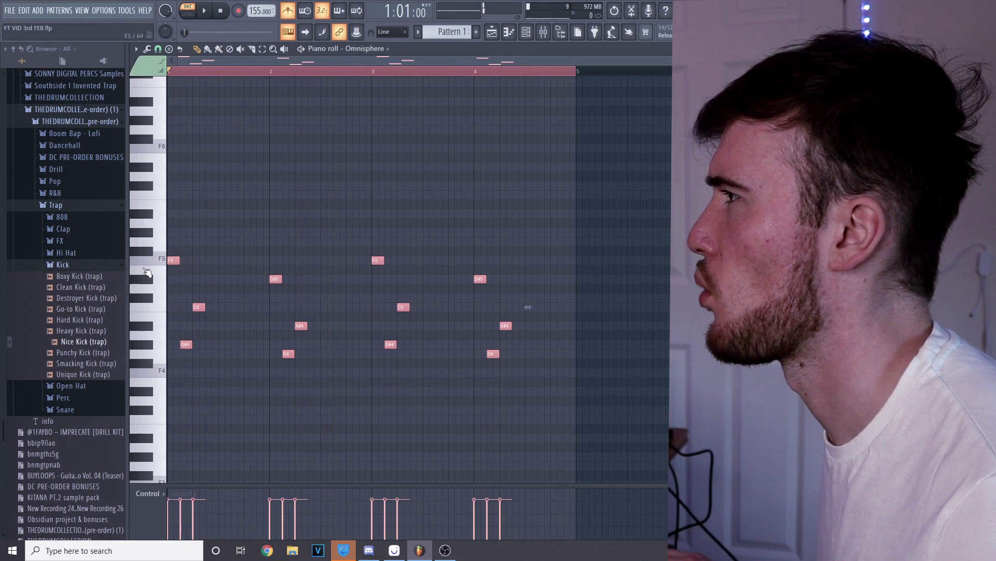
Try the last two notes of every phrase an octave lower and audition the melody.
drag(169, 295, 532, 404)
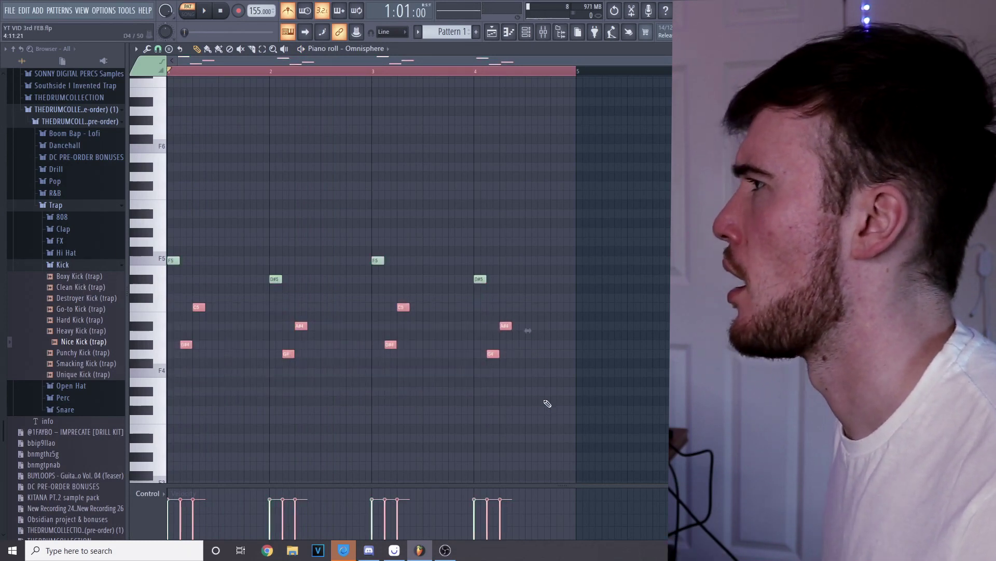
key(space)
key(space)
key(ctrl+Down)
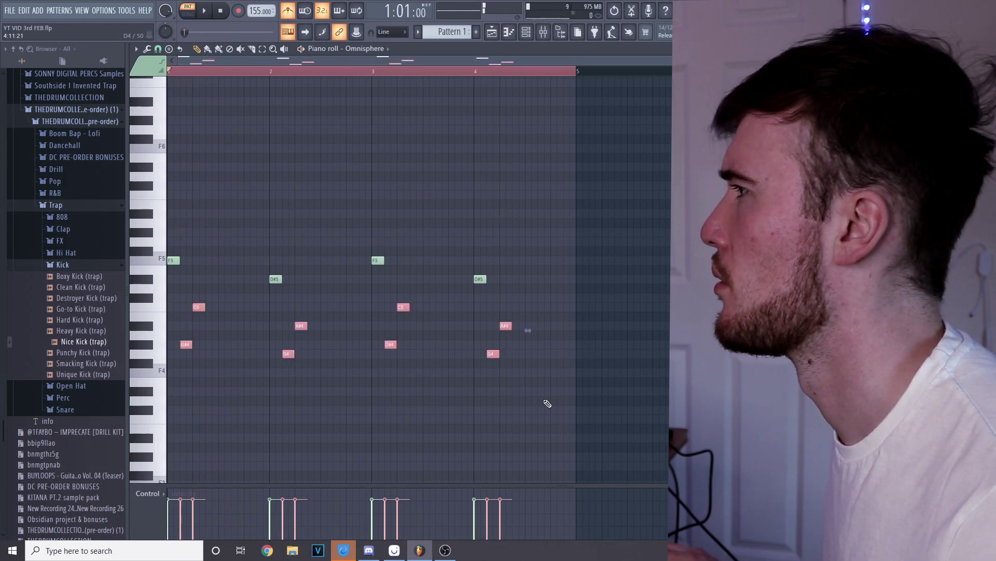
key(space)
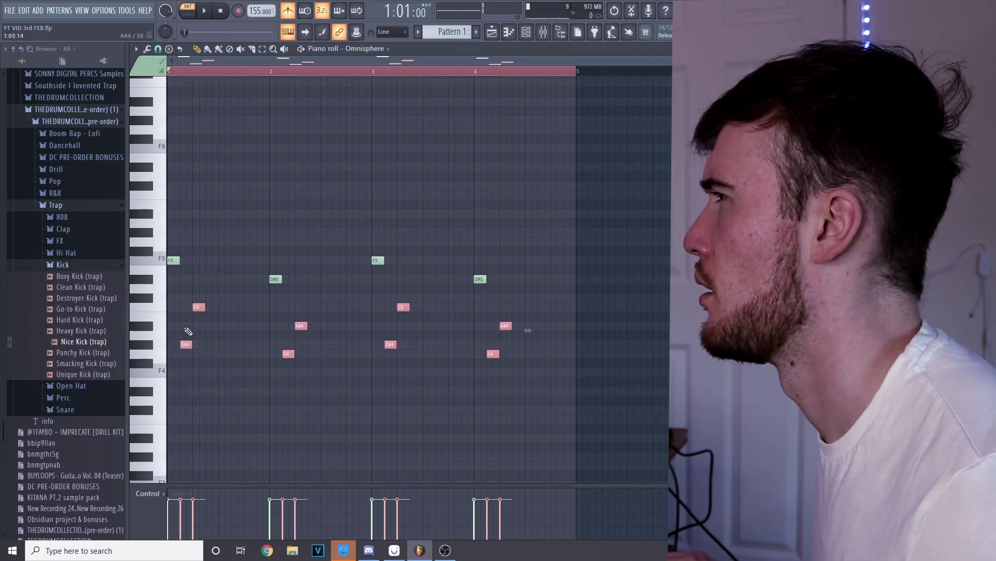
key(space)
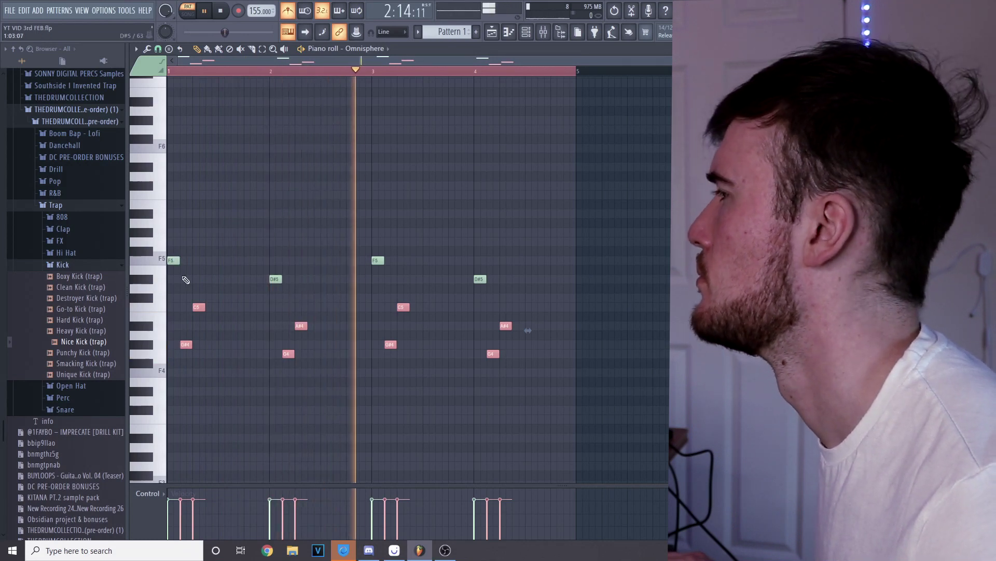
Lower each phrase's first note an octave to F4 or D#4 and raise its second note to G#5 or G5.
drag(501, 292, 163, 211)
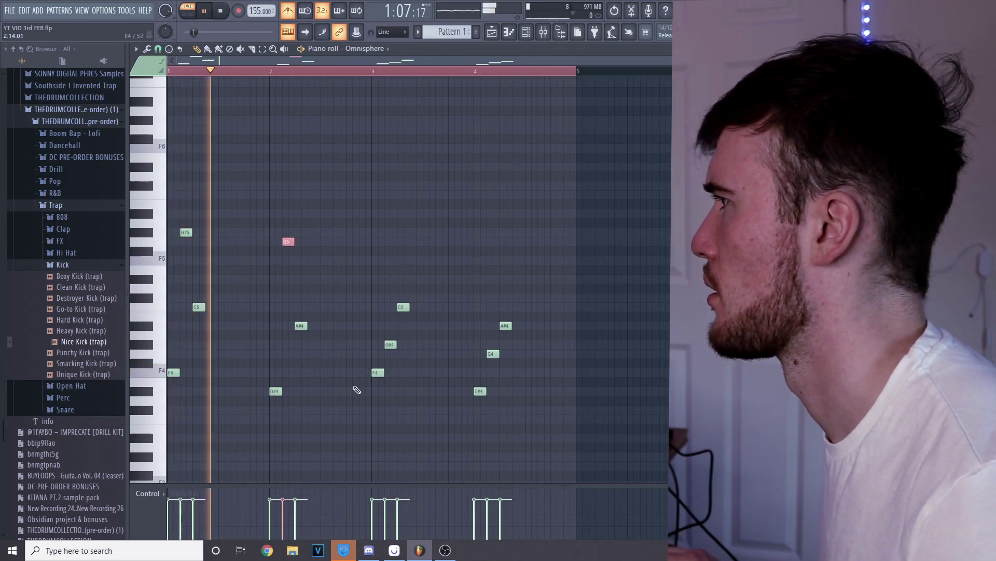
click(391, 344)
key(ctrl+Up)
drag(454, 331, 521, 378)
key(ctrl+Up)
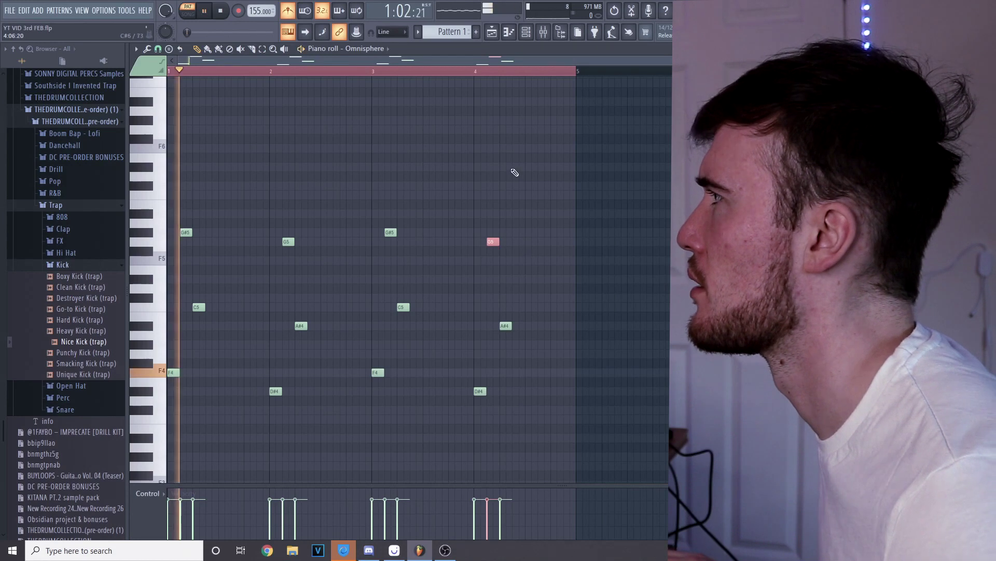
Add a G#5 note followed by a short G5, G#5, G5 run at the end of bar 4 and play the melody.
key(space)
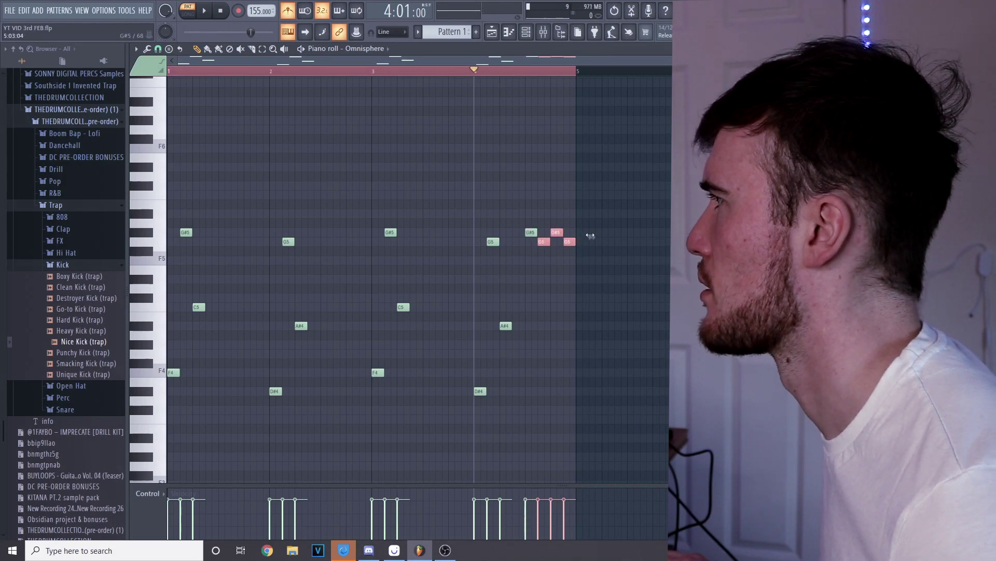
key(space)
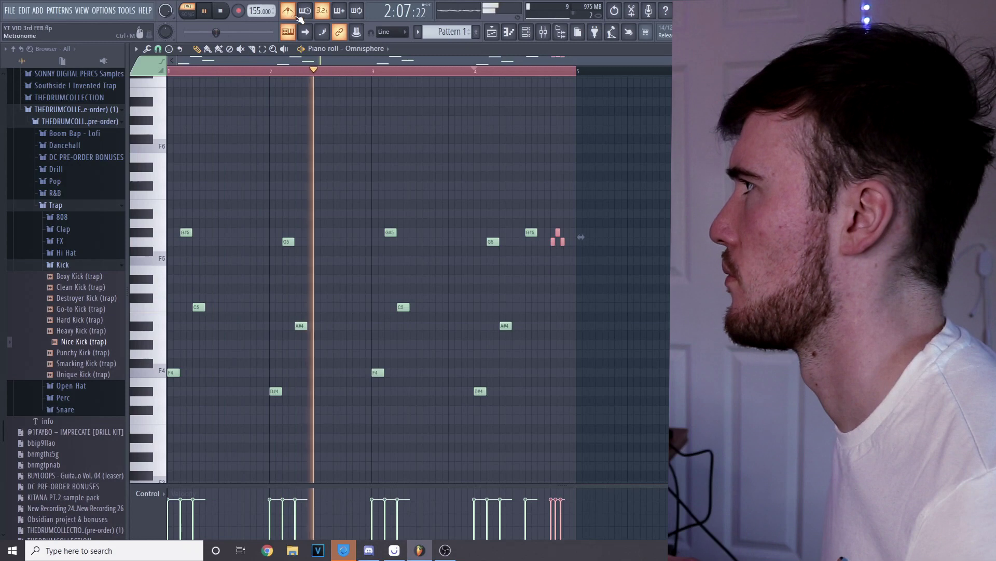
Turn off the metronome and save the project despite the Sakura trial plugin.
click(9, 11)
click(26, 60)
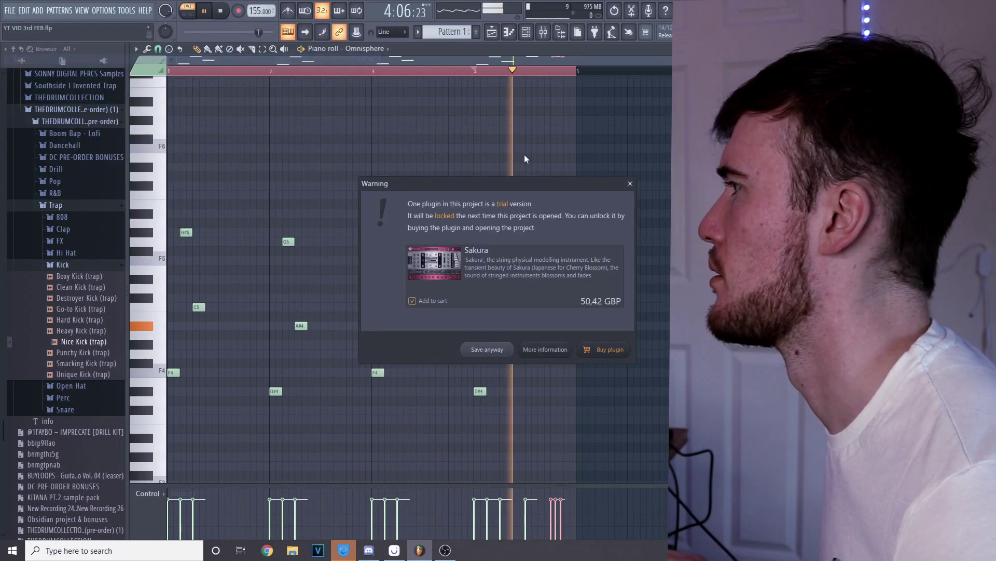
click(504, 354)
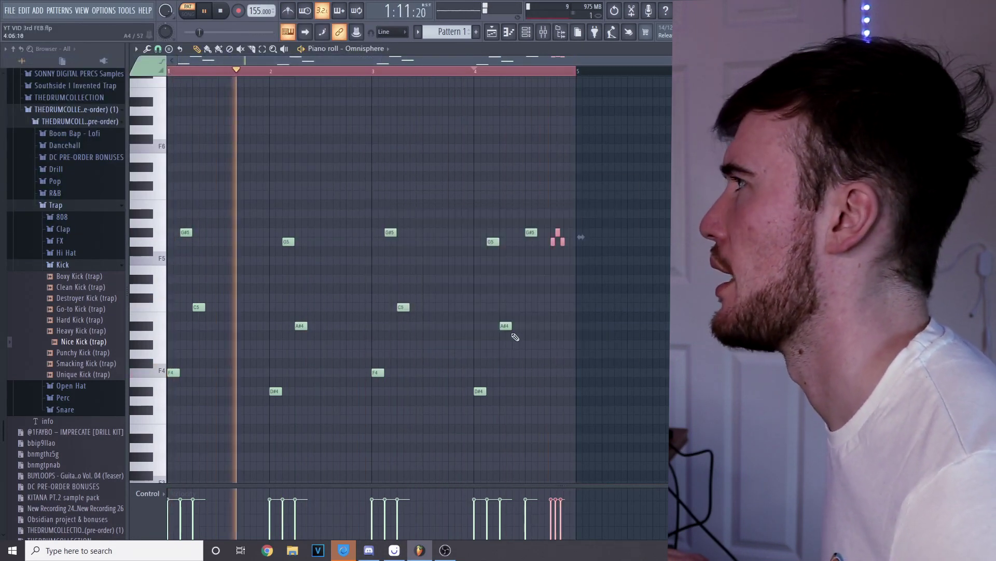
Add Fruity Reeverb 2 to slot 3 of the Omnisphere mixer track and close its window.
key(F9)
click(901, 114)
mouse_move(892, 128)
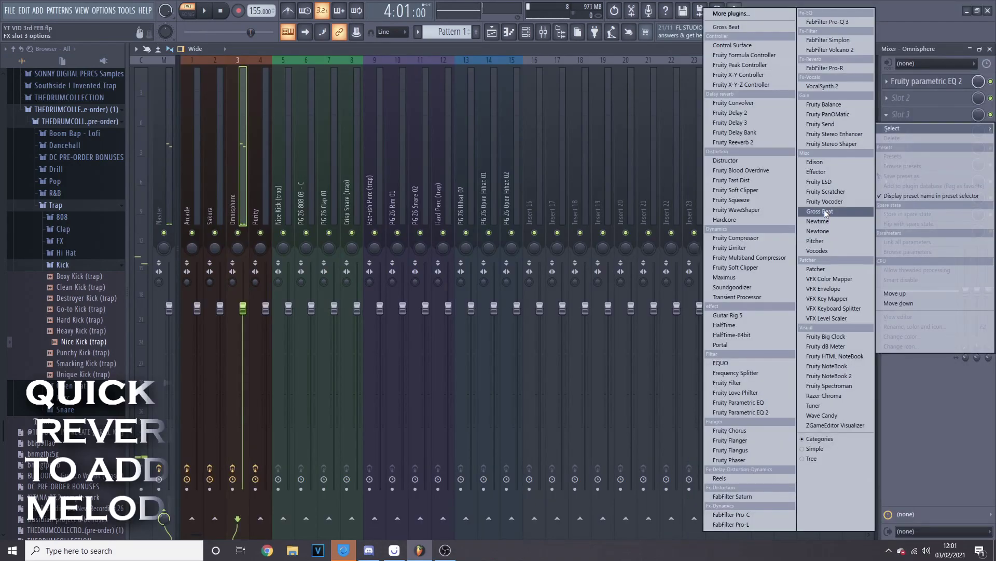
click(731, 142)
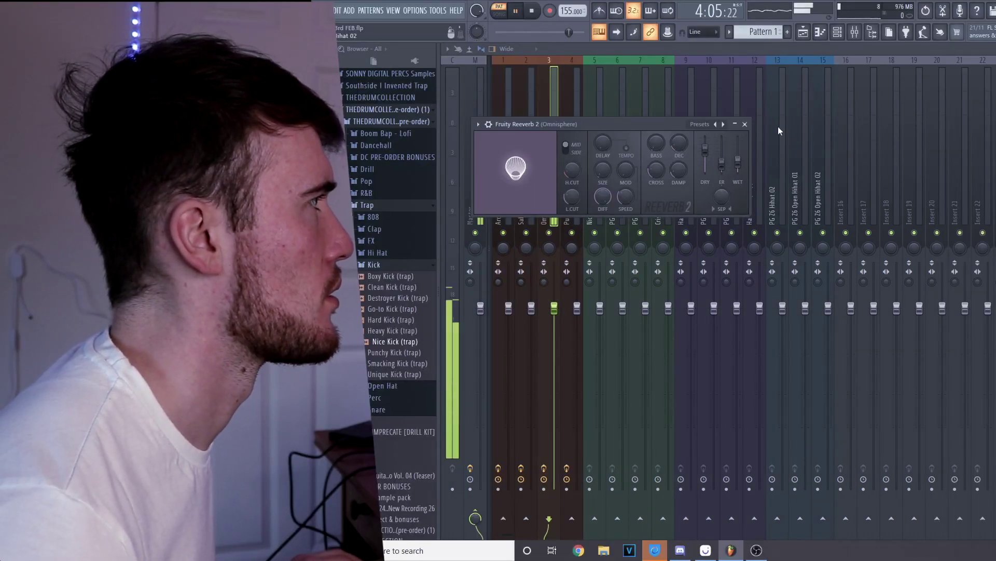
click(745, 124)
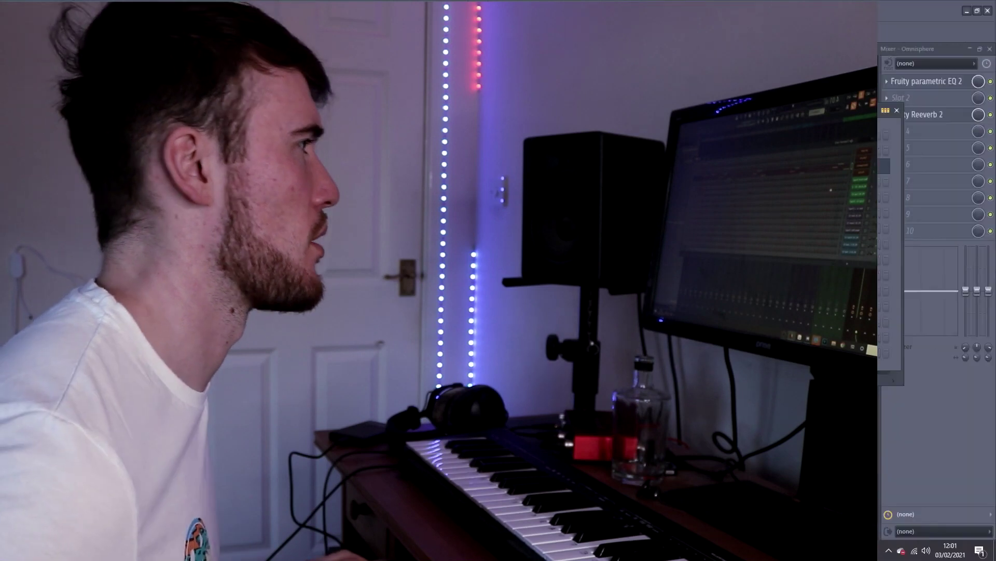
Lengthen the three short notes at the end of bar 4 in the Omnisphere melody.
key(F7)
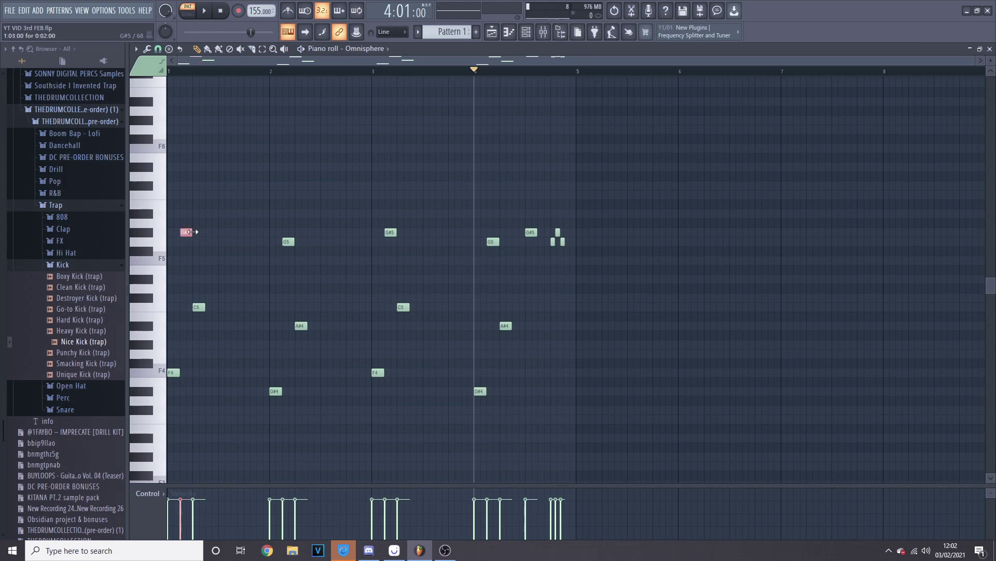
drag(499, 415, 267, 360)
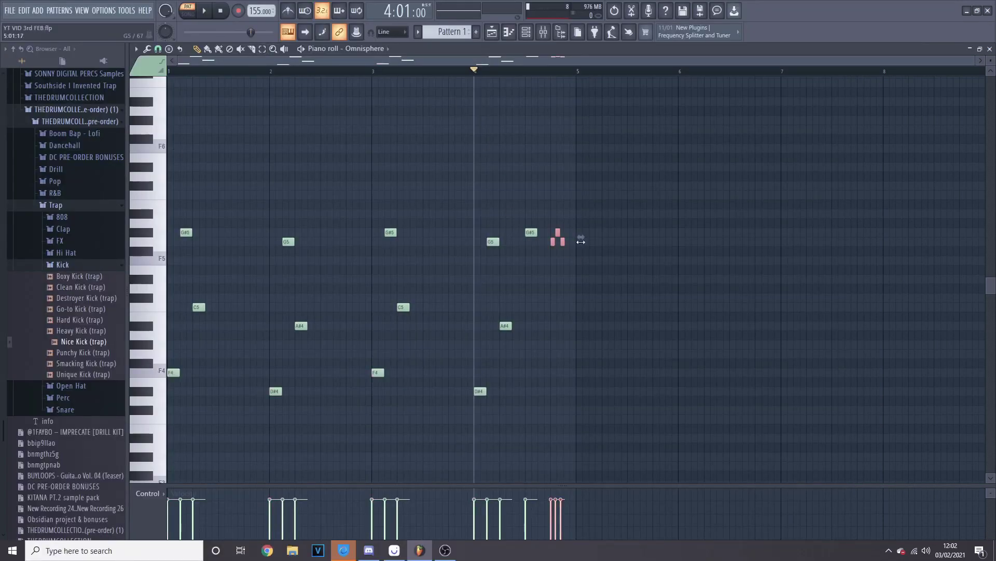
drag(581, 241, 589, 236)
drag(514, 198, 465, 197)
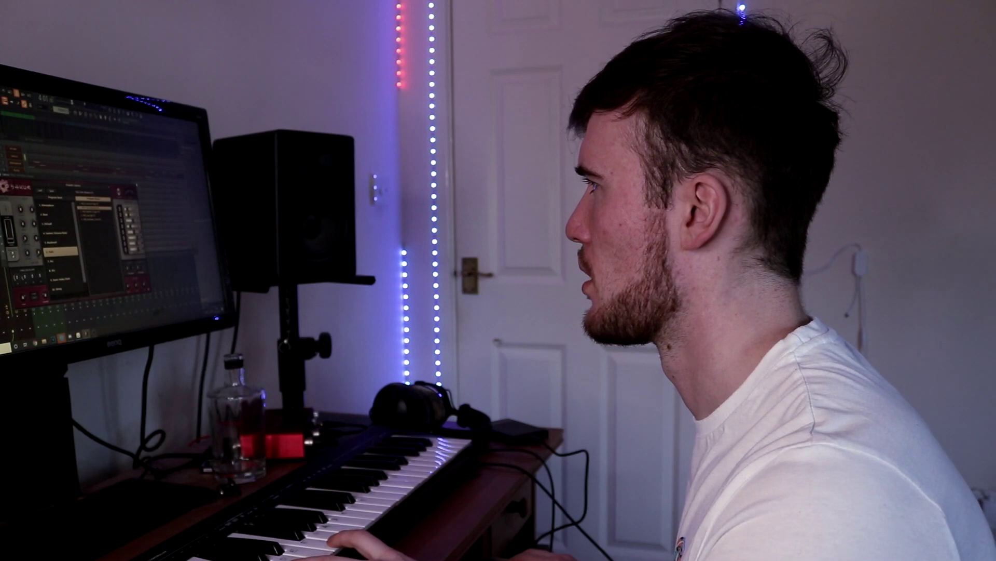
Place long F6 and C6 notes in the first and second halves of bar 1 for Sakura and play them back.
click(135, 184)
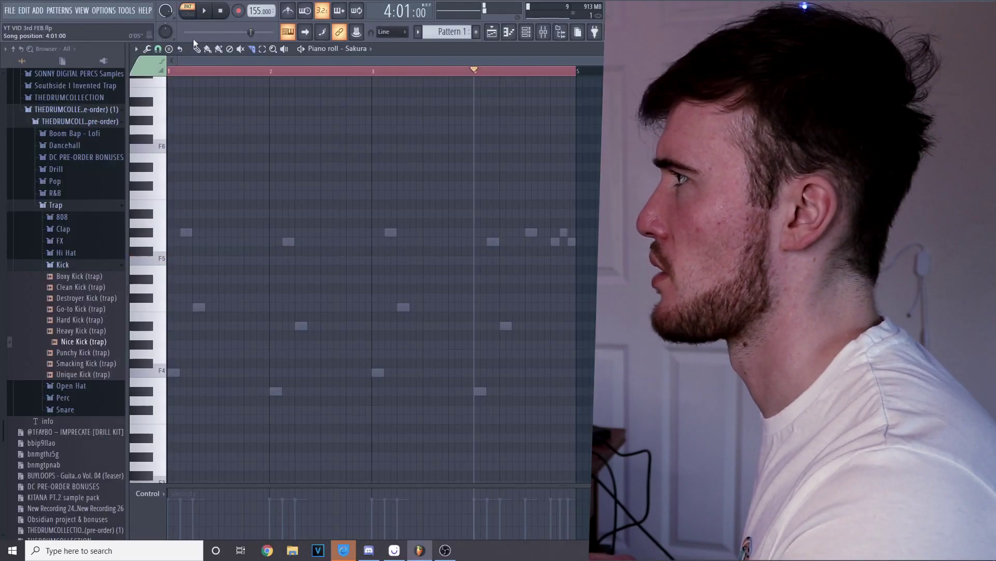
click(174, 148)
click(224, 195)
key(space)
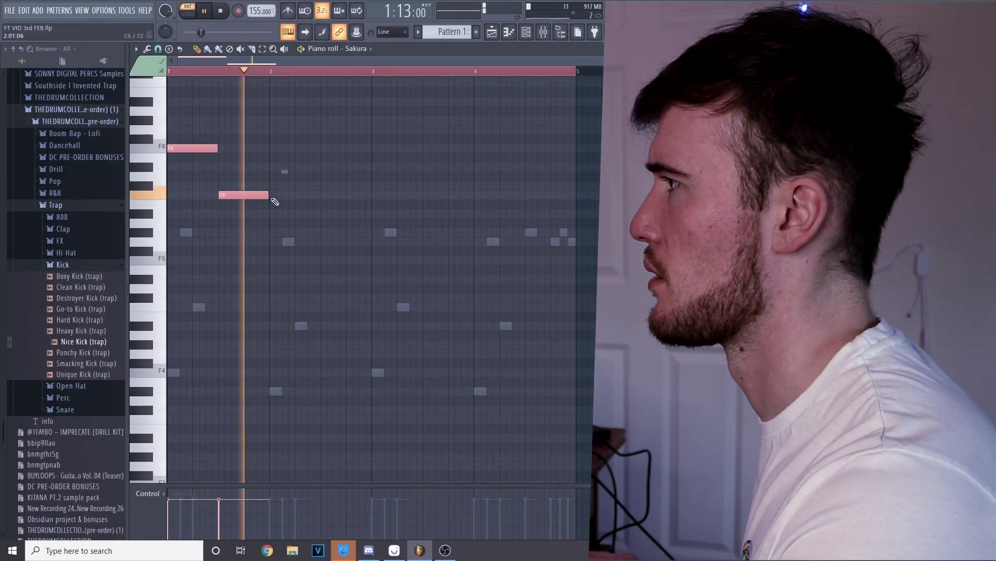
Rearrange the Sakura melody into half-bar F6, C6, F6 and G5 notes in bars 1 to 4, each starting one beat into its bar.
drag(284, 217, 394, 182)
key(space)
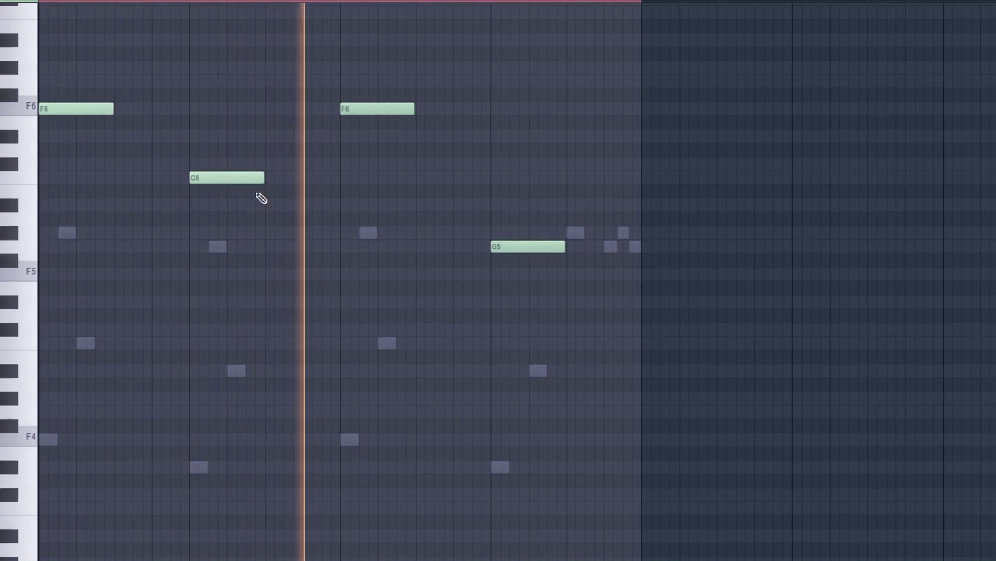
mouse_move(67, 111)
mouse_down()
mouse_move(121, 125)
mouse_move(49, 115)
mouse_up()
mouse_move(143, 178)
mouse_down()
mouse_move(199, 186)
mouse_move(177, 174)
mouse_move(131, 177)
mouse_up()
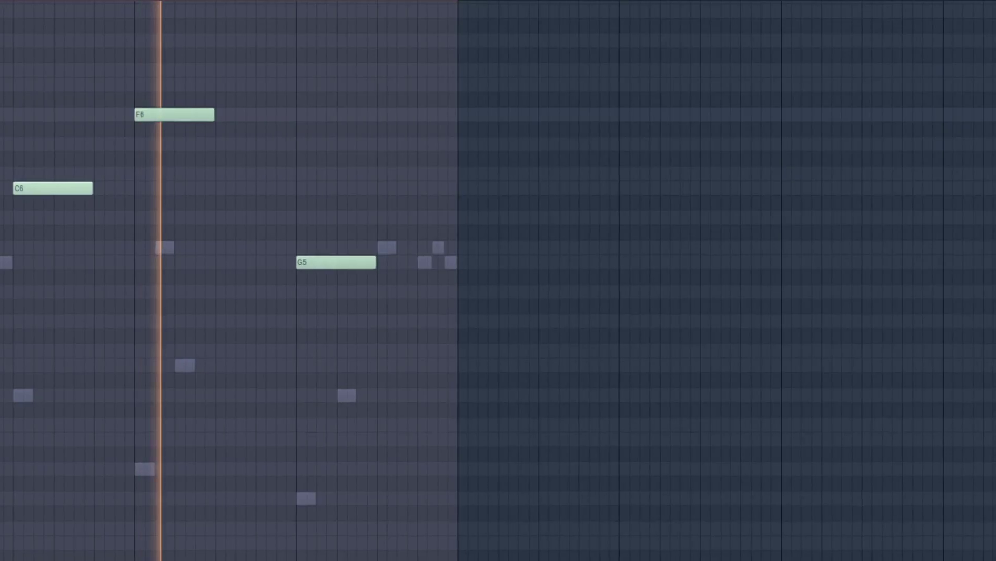
drag(156, 116, 179, 113)
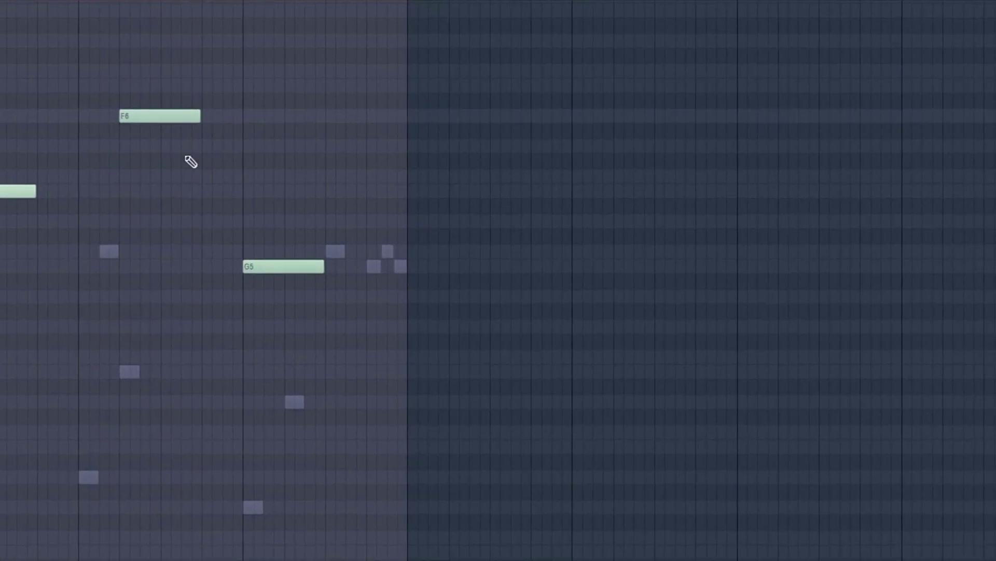
drag(284, 265, 327, 265)
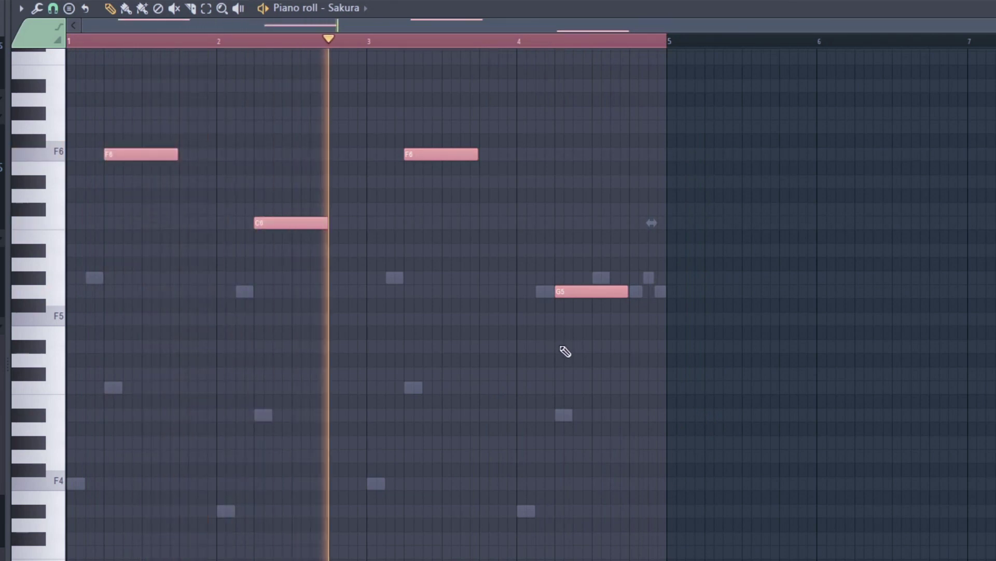
Close the HalfTime effect's window on the Sakura mixer track and slightly raise the Omnisphere track's volume.
click(626, 0)
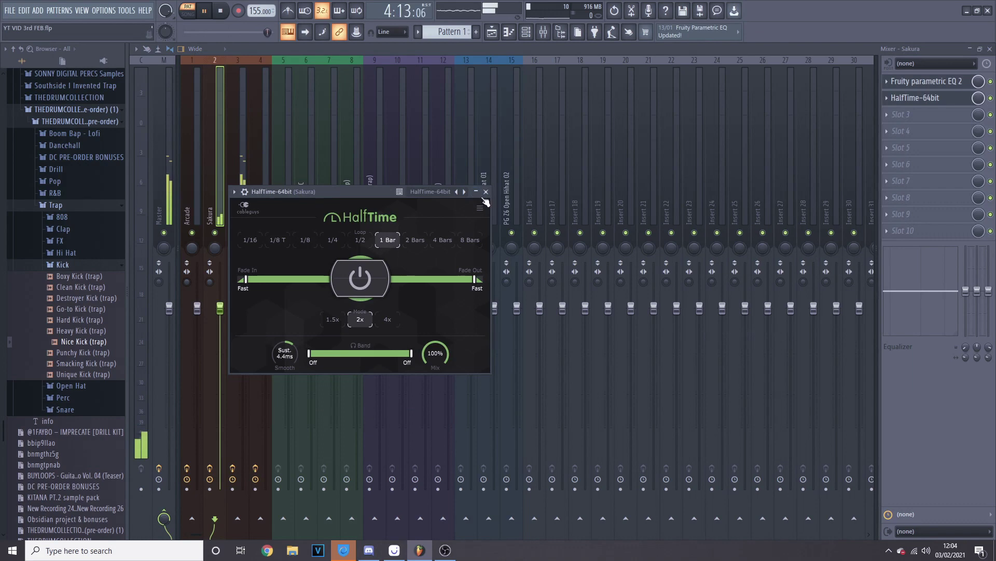
click(486, 192)
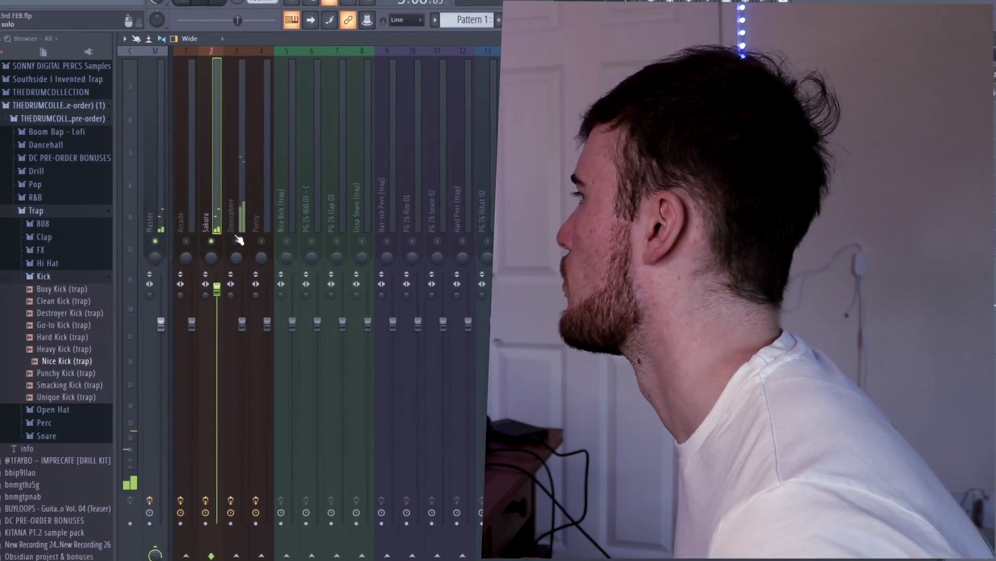
click(243, 330)
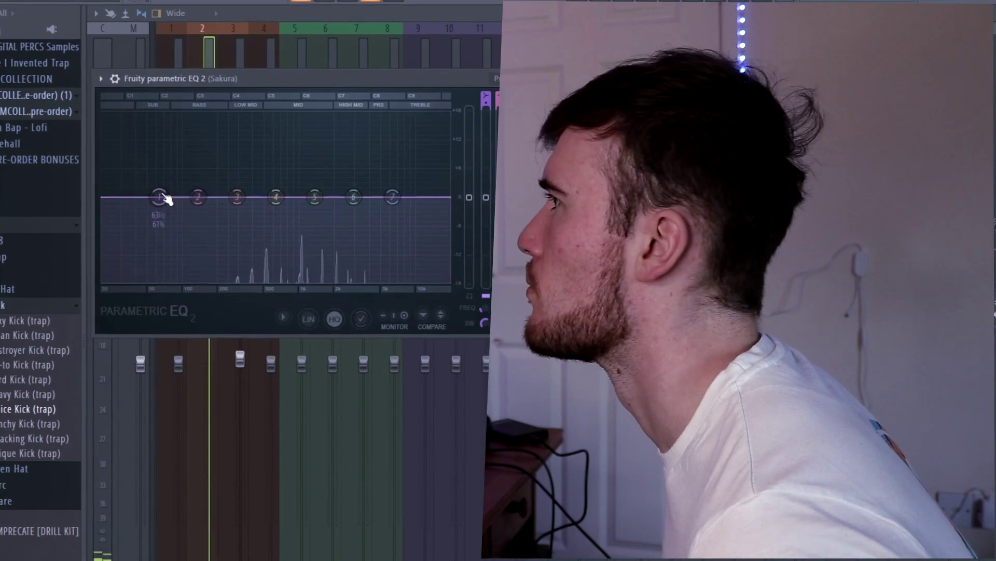
Cut Sakura's low frequencies with Fruity parametric EQ 2 and apply the Vintage Mix preset in its Fruity Compressor.
drag(169, 197, 287, 274)
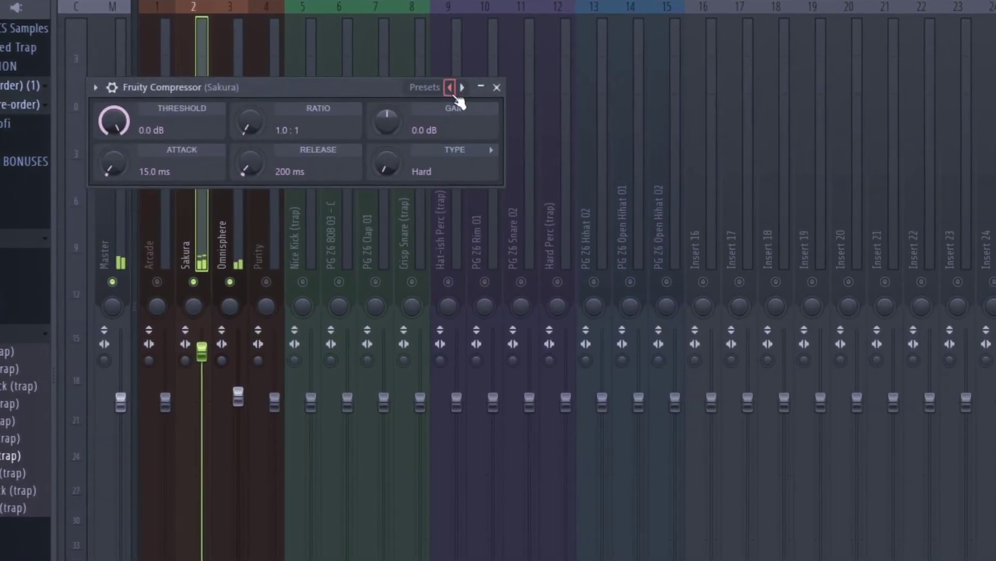
click(467, 86)
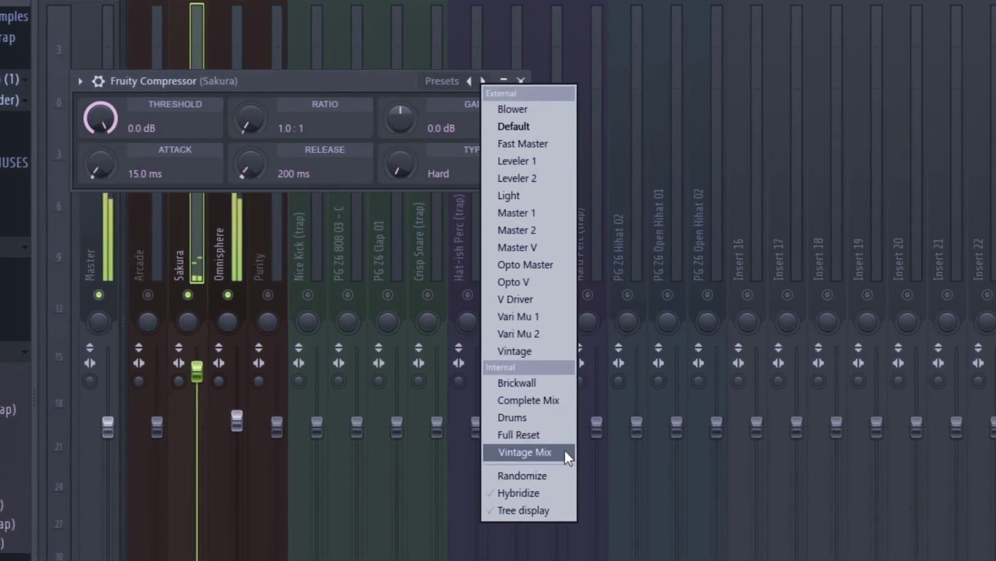
click(540, 432)
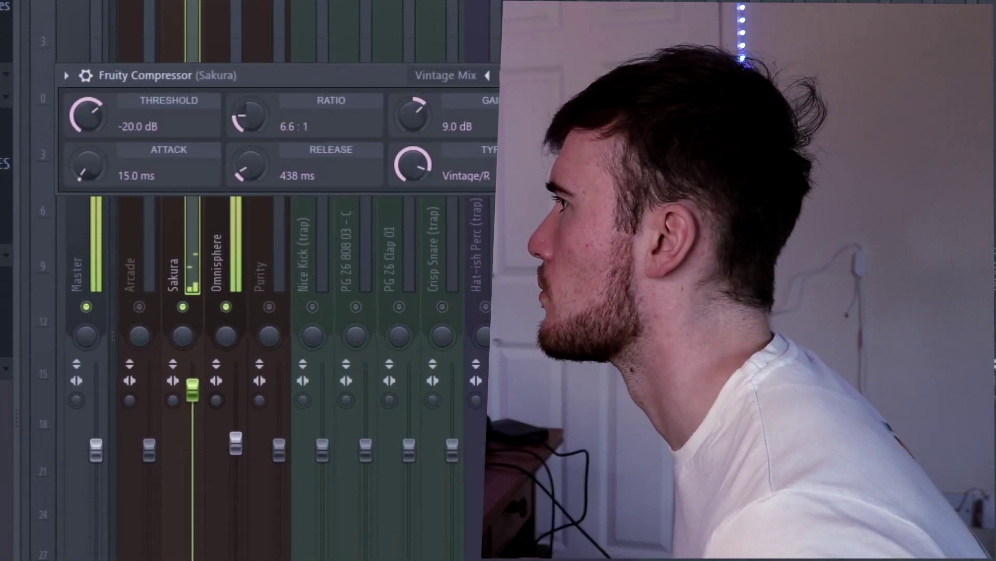
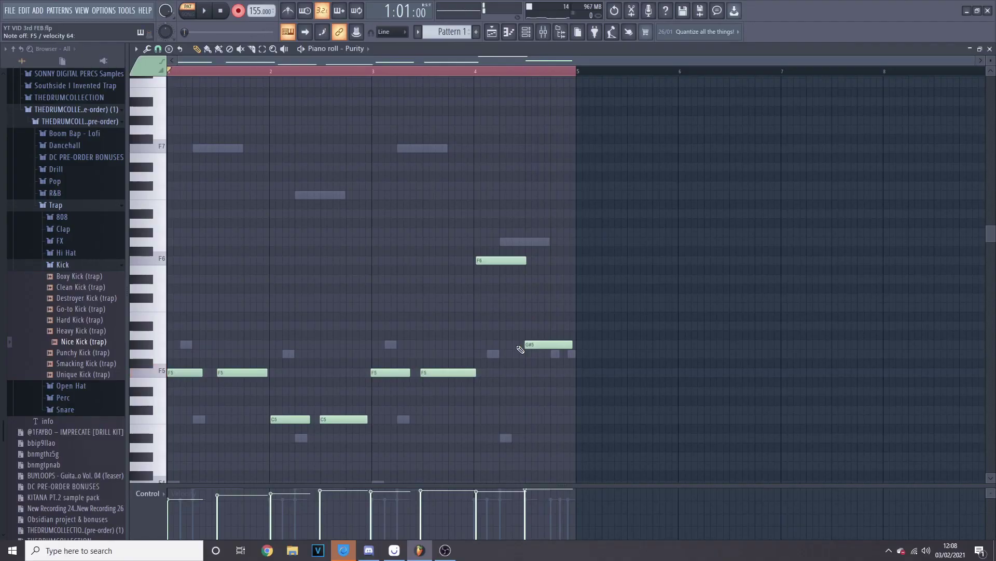
Quantize all recorded Purity notes to a 1/2 beat snap and transpose them up one octave.
click(157, 49)
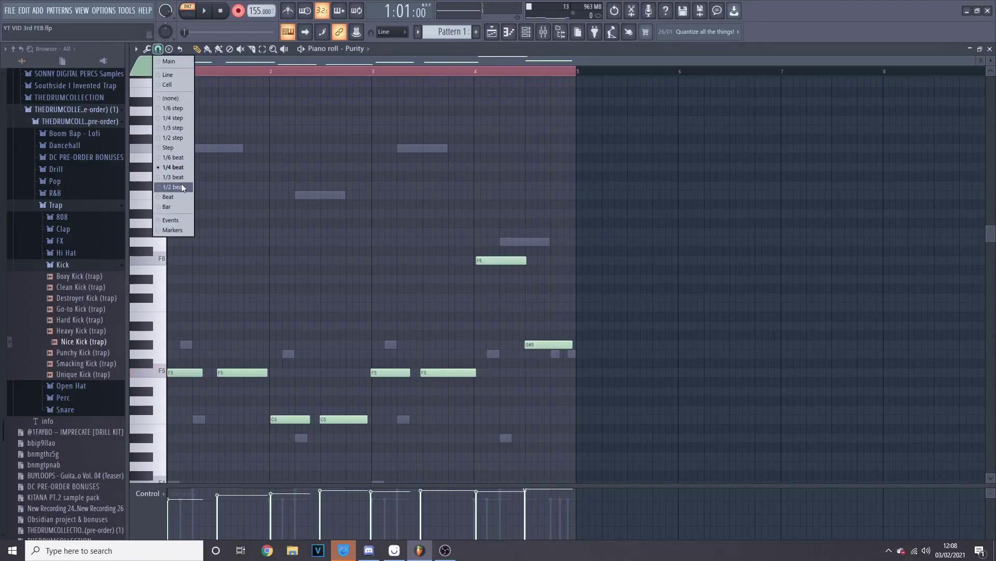
click(182, 183)
key(ctrl+a)
key(ctrl+q)
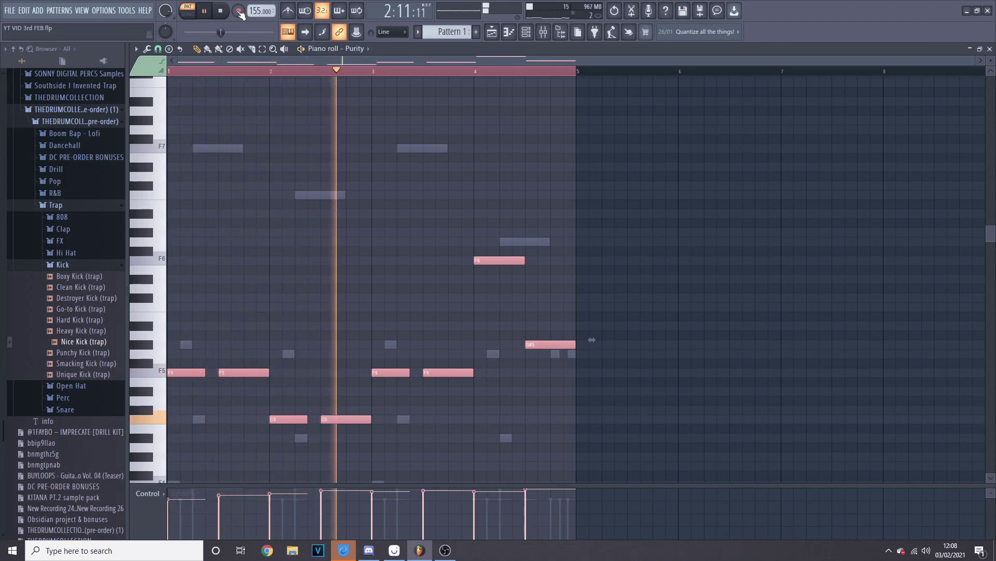
key(ctrl+Up)
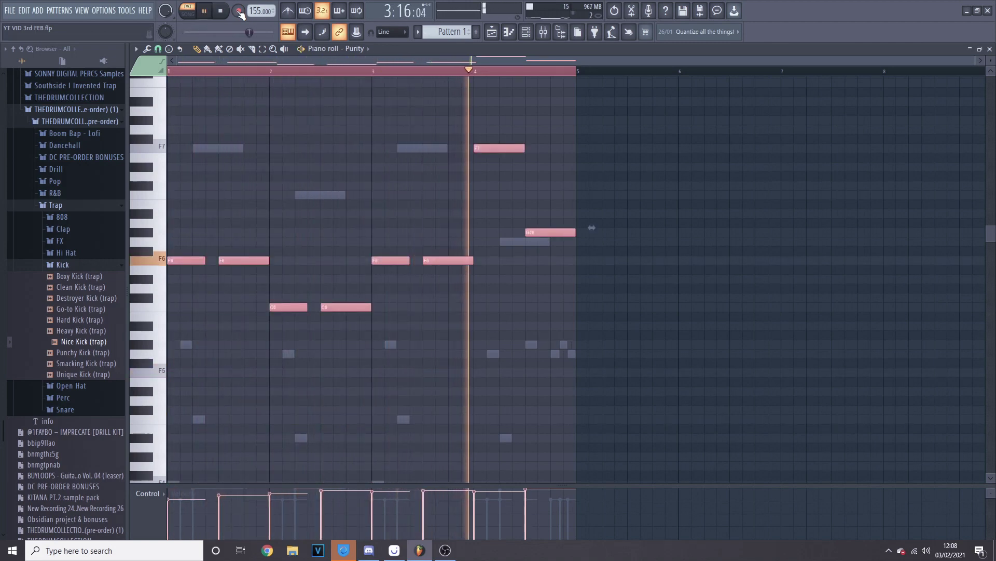
Quantize the recorded D4 and D#5 notes in bar 4 of the Arcade part and play the pattern.
click(526, 32)
scroll(241, 182, down, 4)
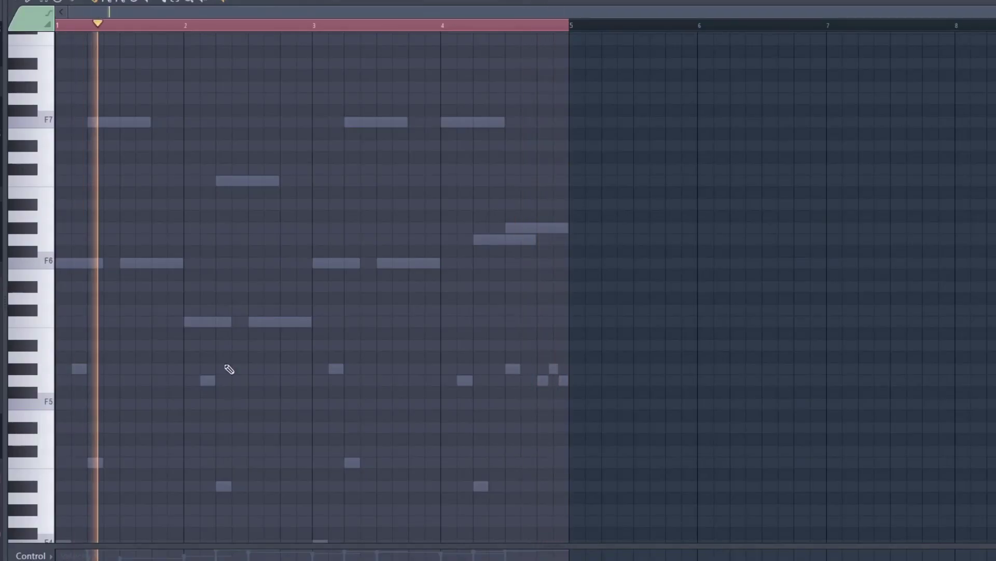
scroll(205, 385, down, 3)
scroll(205, 385, down, 3)
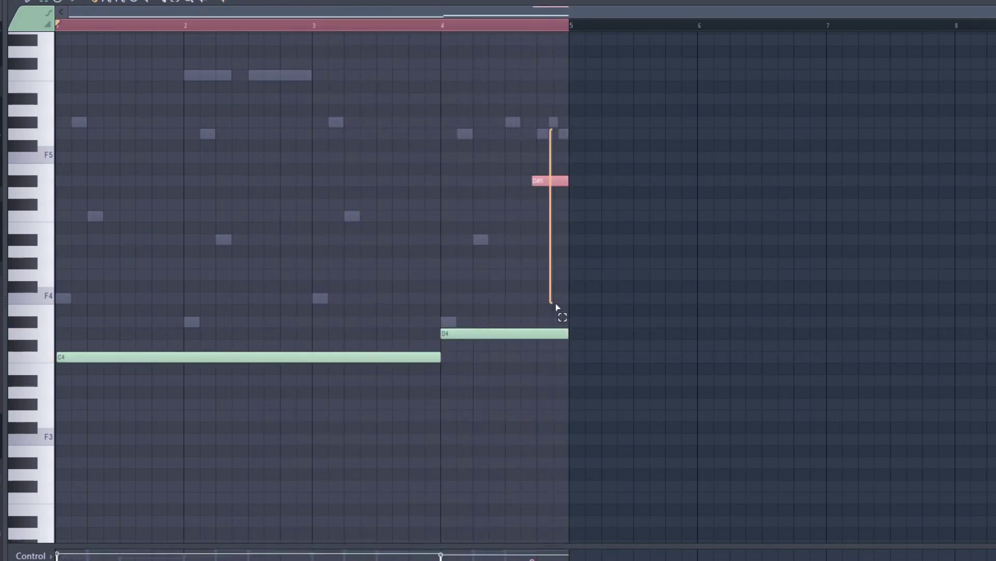
drag(553, 290, 571, 351)
key(ctrl+q)
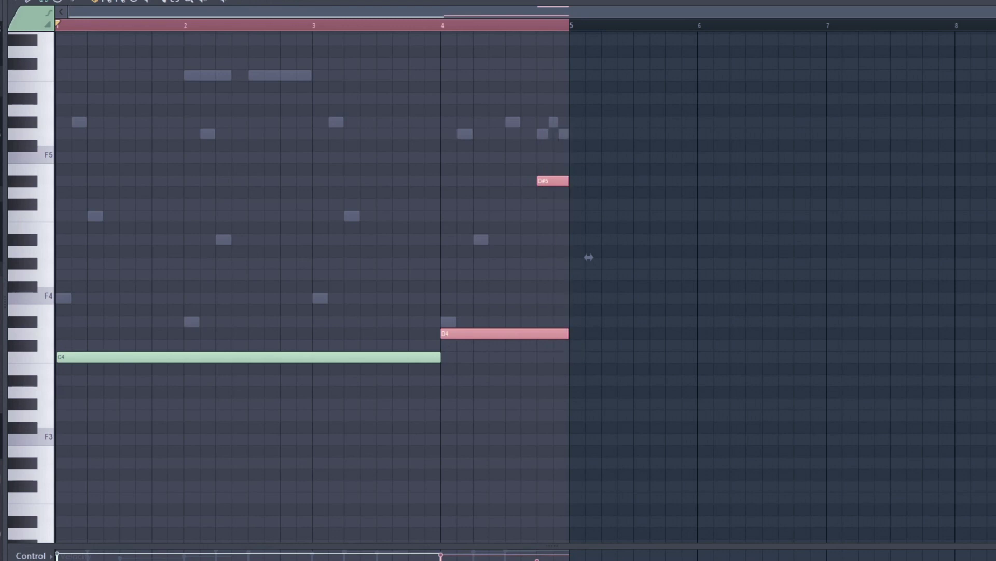
key(space)
Add a half-bar F#4 note across the bar 2–3 boundary in Arcade and move the final D#5 down to D#4.
click(181, 237)
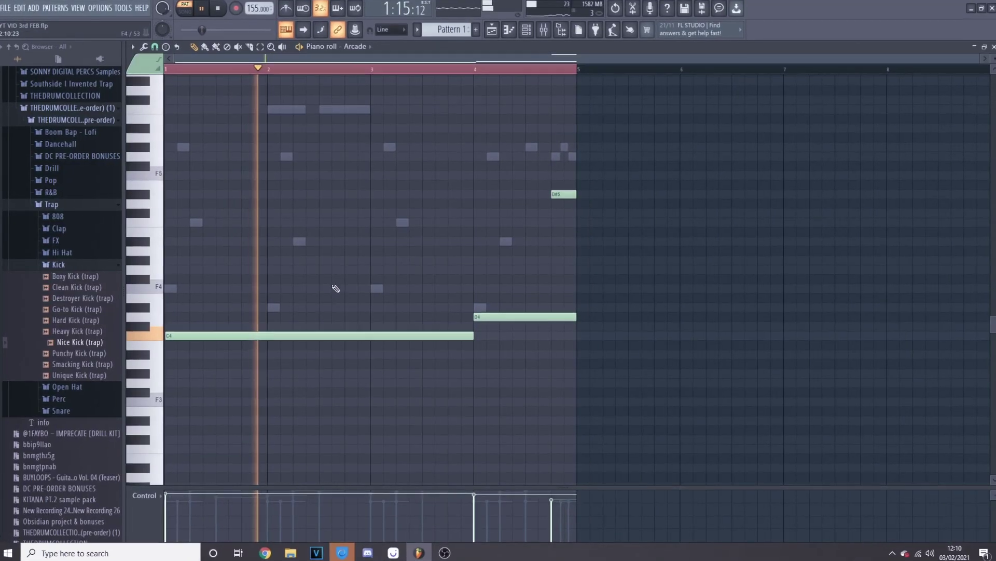
click(343, 280)
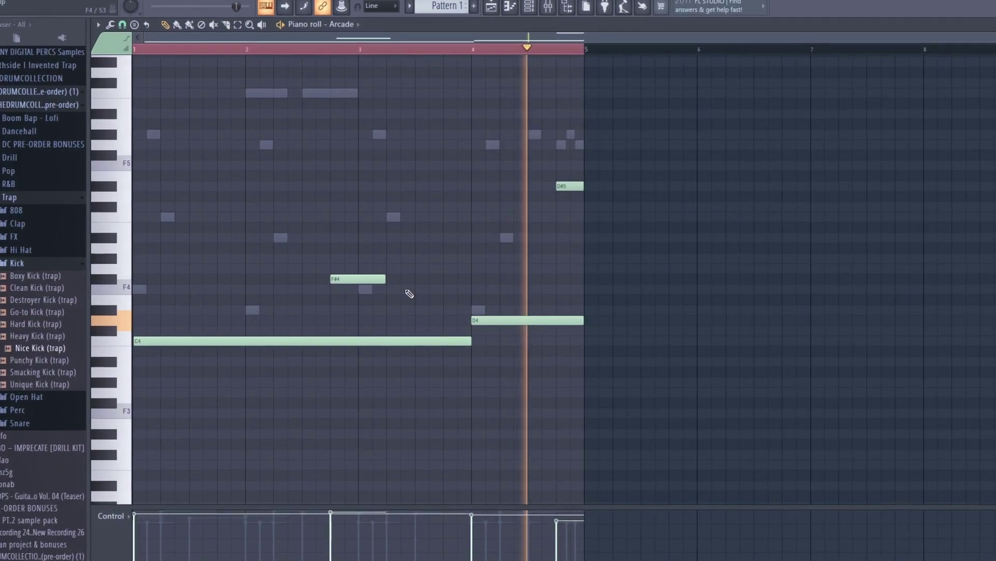
drag(571, 185, 581, 322)
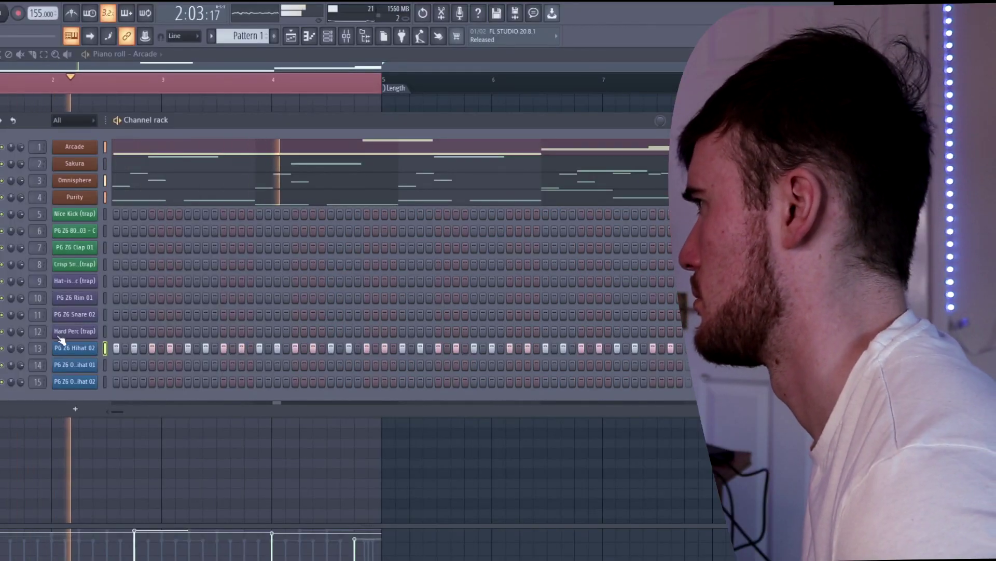
Raise the fade-out of the PG Z6 Hihat 02 sample, normalize it, and lower the hi-hat channel's volume.
click(61, 341)
drag(234, 348, 235, 327)
click(196, 310)
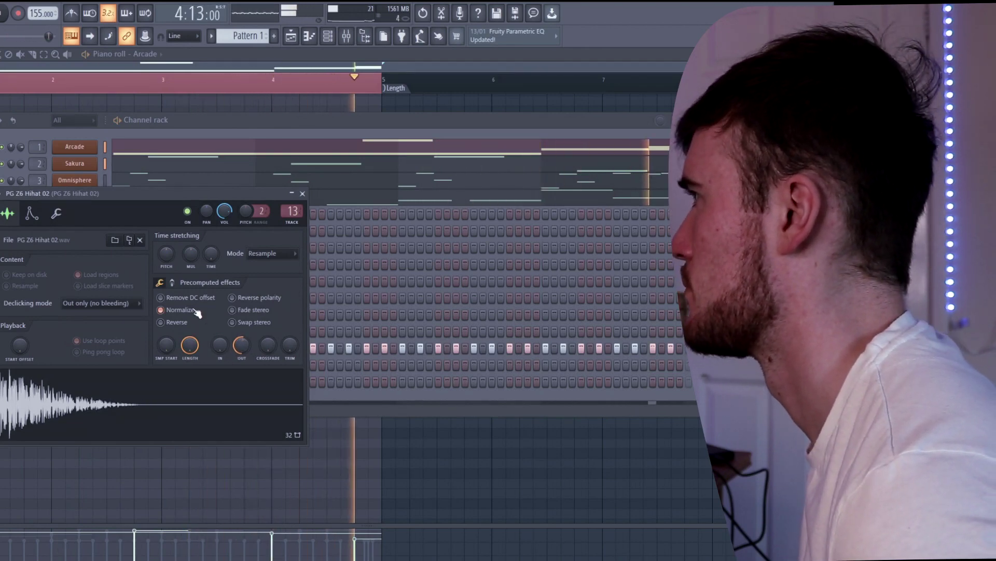
click(303, 193)
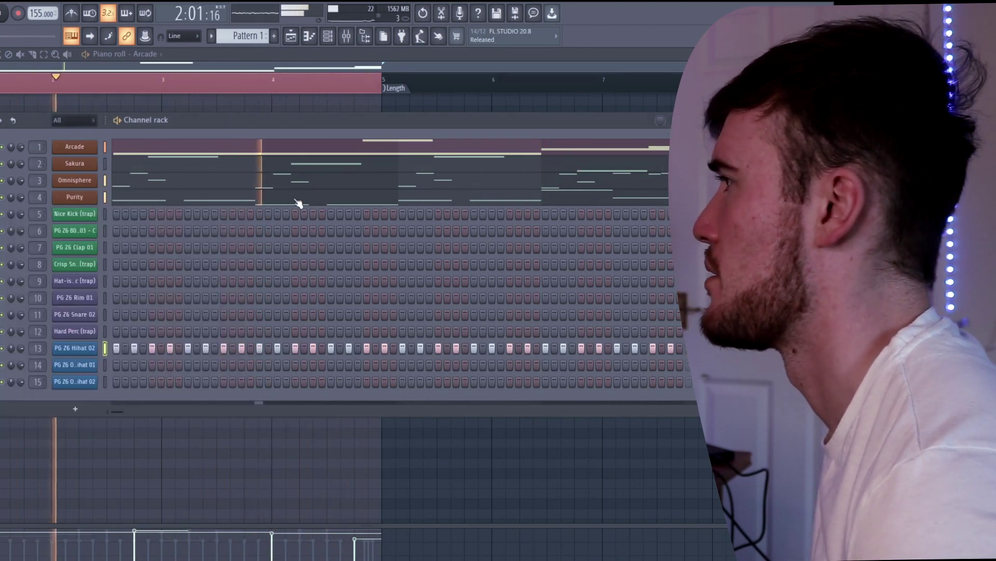
drag(21, 349, 21, 358)
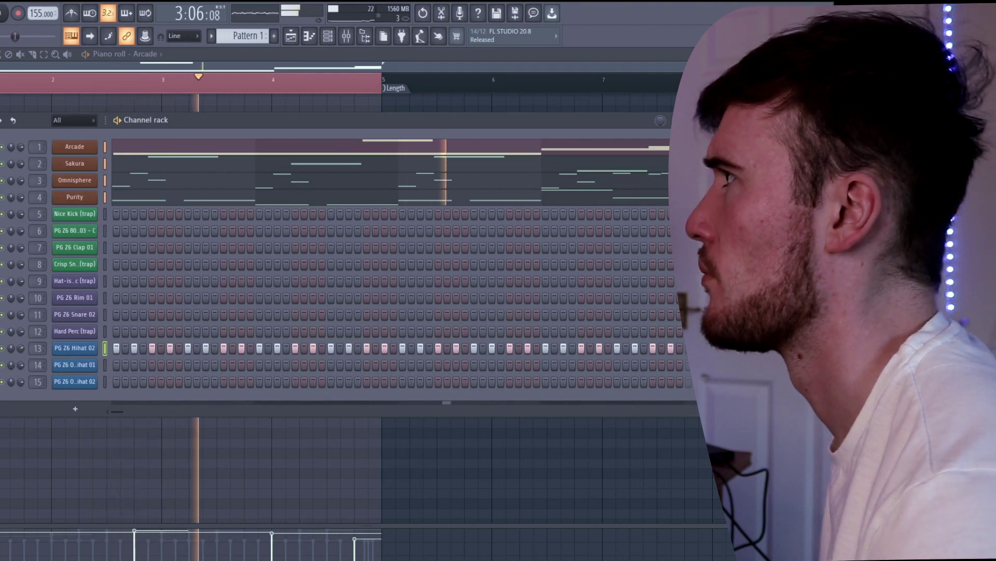
Save the project despite the Sakura trial plugin.
click(0, 13)
click(0, 65)
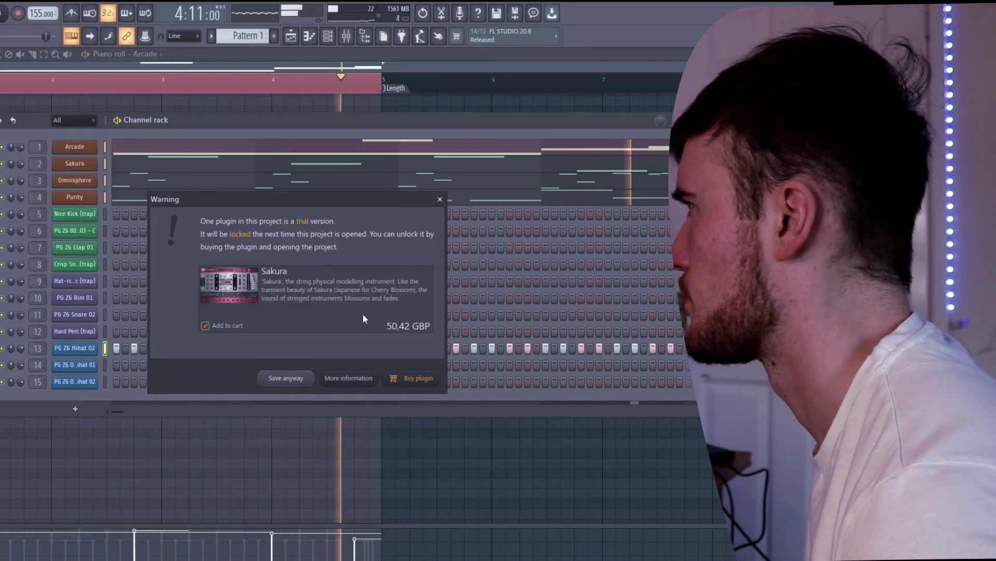
click(304, 381)
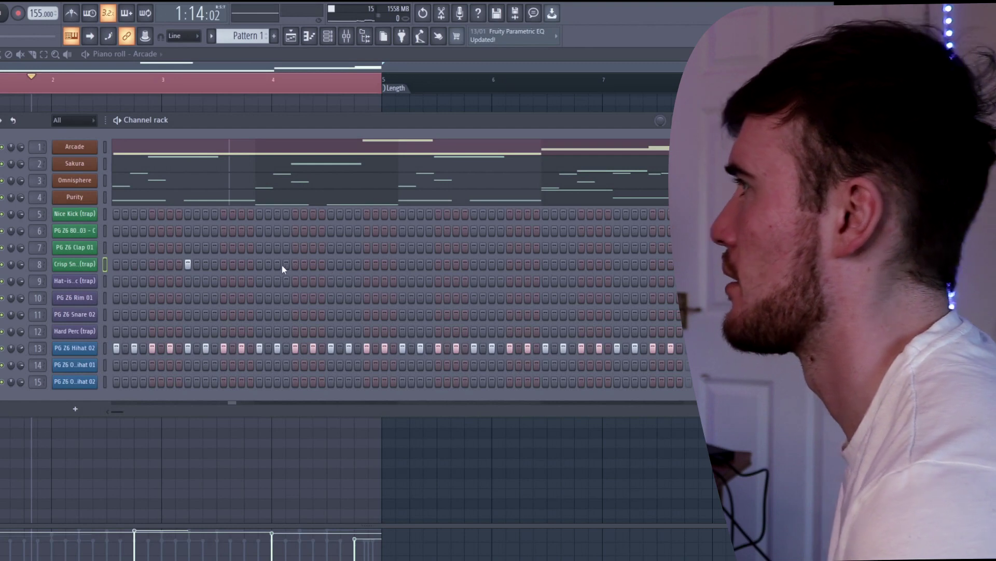
Place Crisp Snare and PG Z6 Clap 01 hits on the third beat of every bar.
click(330, 265)
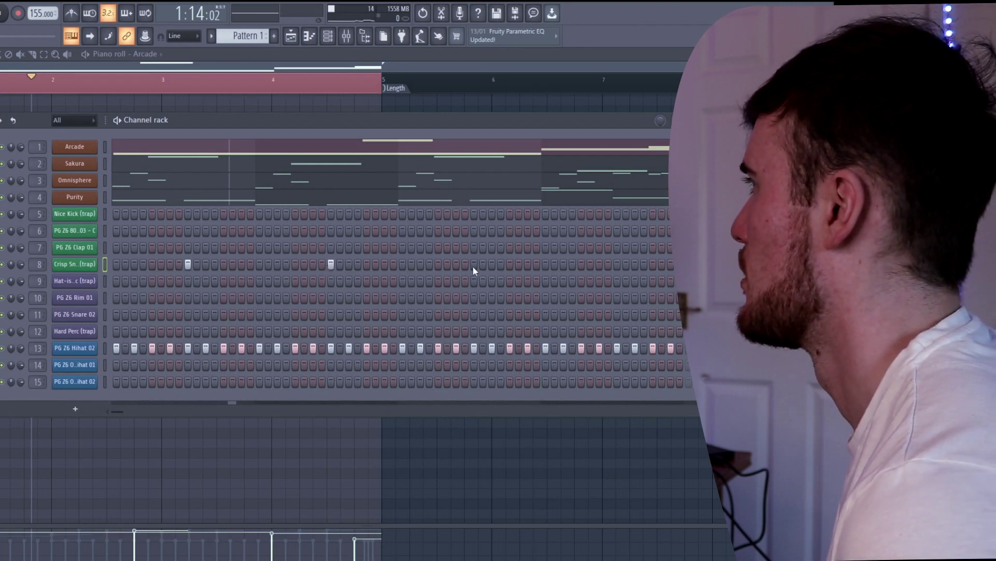
click(617, 264)
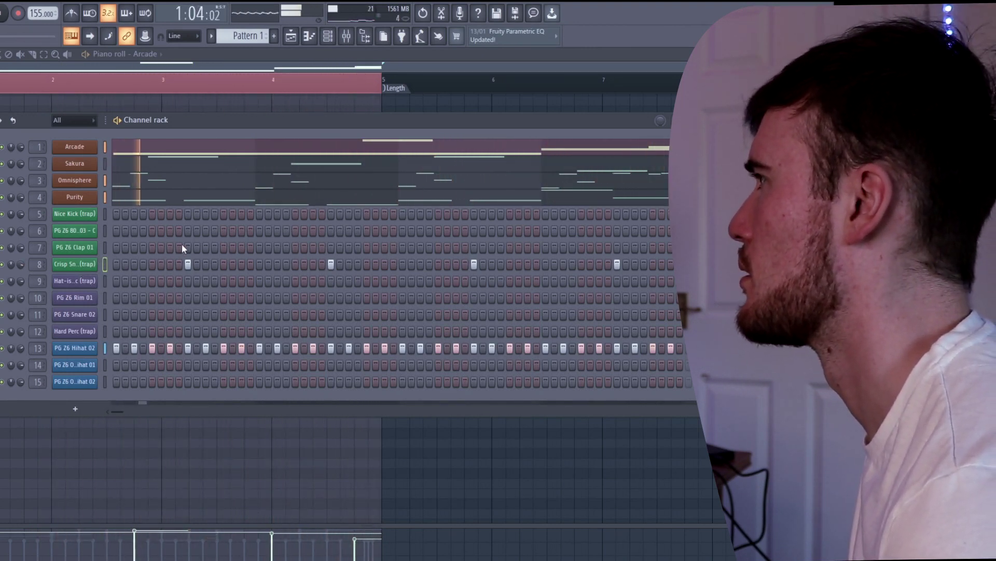
click(330, 247)
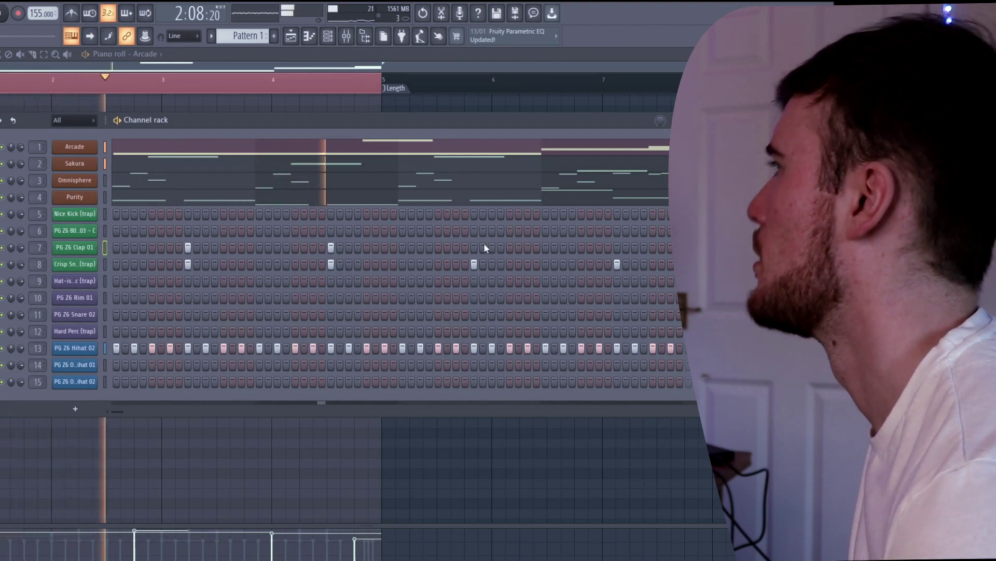
click(474, 248)
click(617, 247)
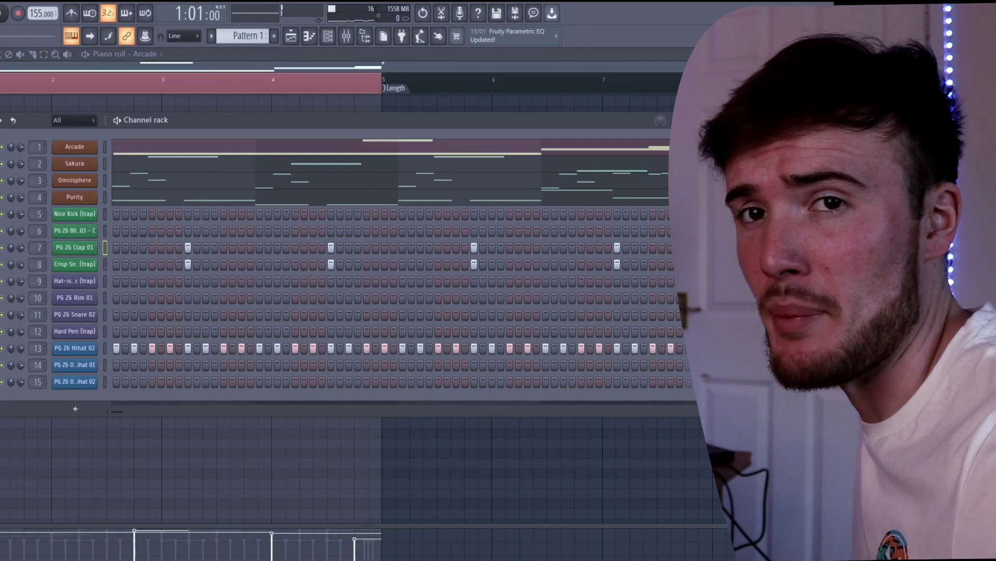
Add two quieter C5 hits after the third beat of bar 2 in the Crisp Snare piano roll and save the project anyway.
right_click(97, 270)
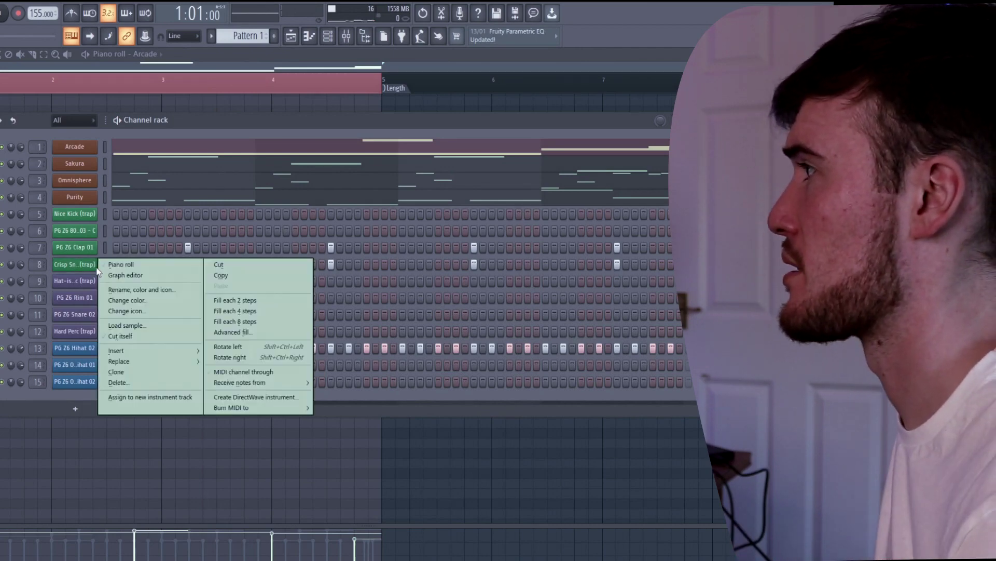
click(130, 264)
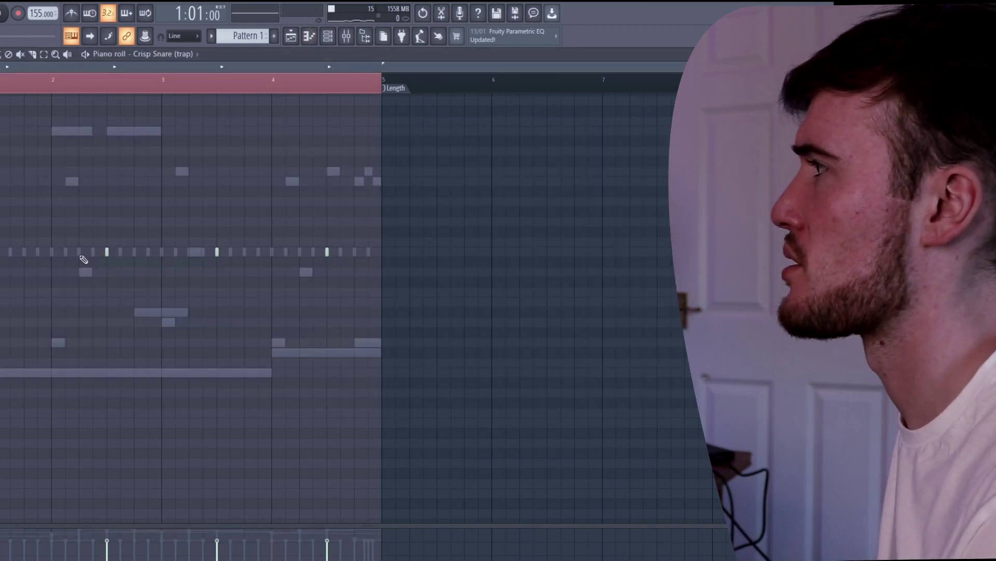
key(space)
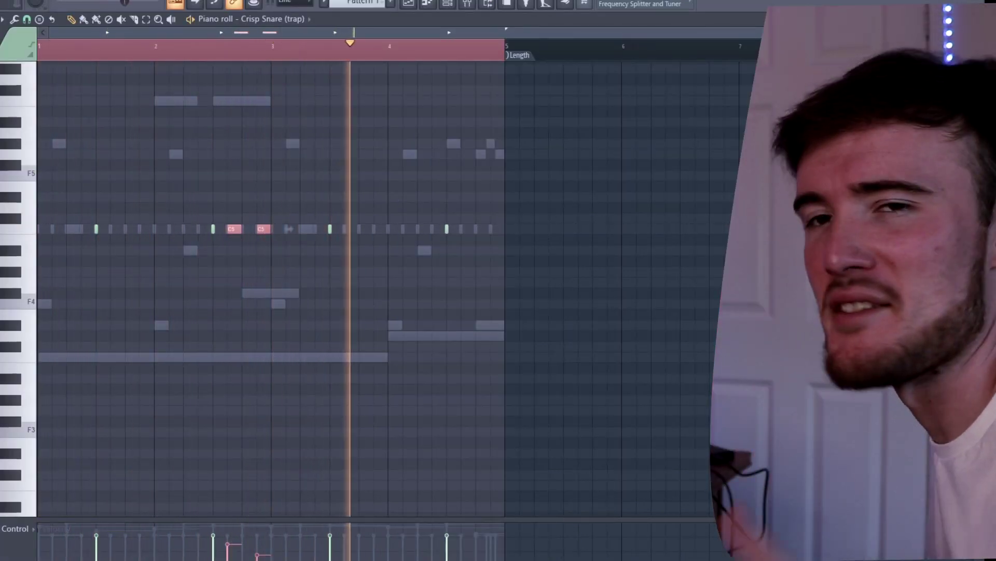
key(ctrl+s)
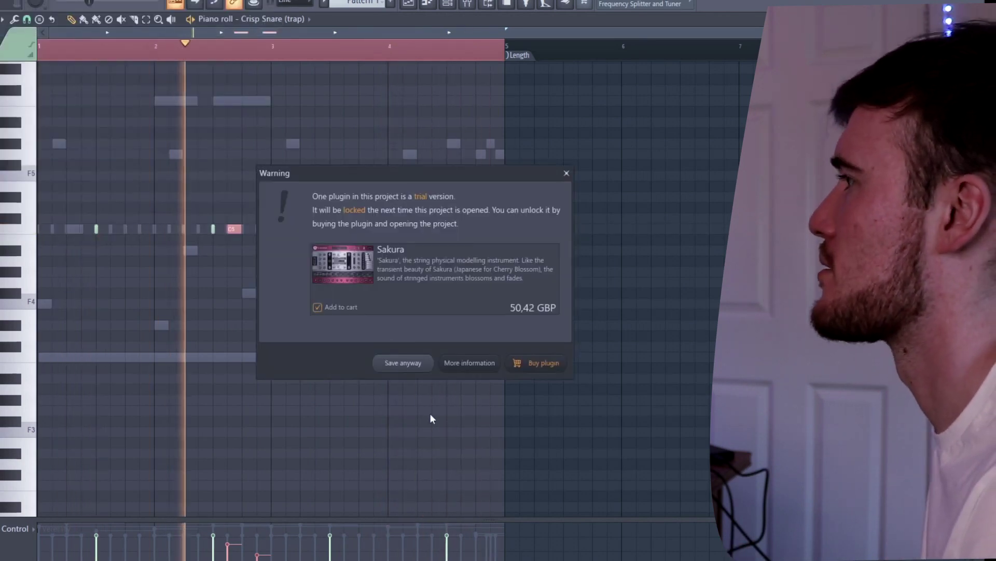
click(415, 362)
Add two C5 hits around the start of bar 4 in the PG Z6 Clap 01 piano roll, the first one quieter.
key(F6)
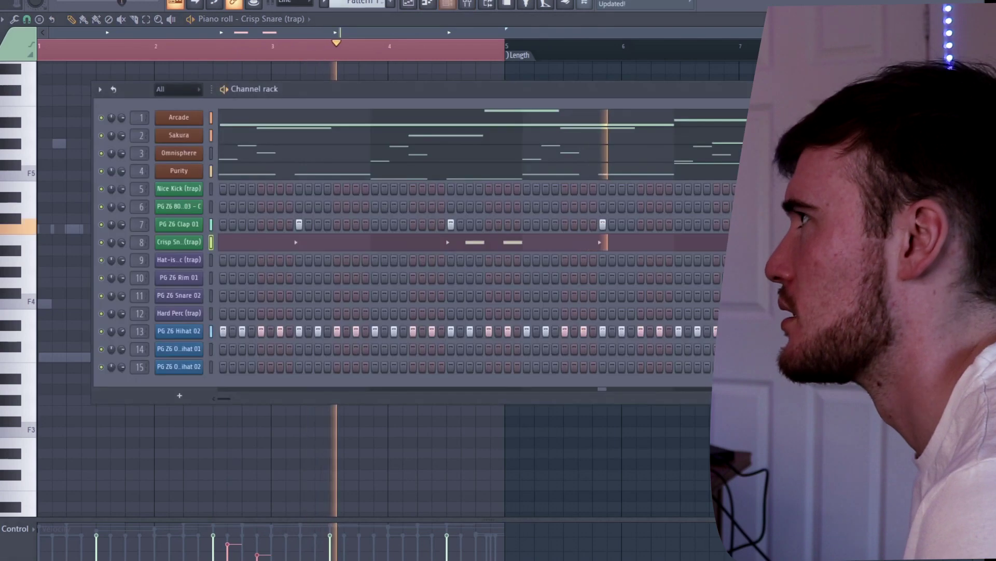
right_click(186, 229)
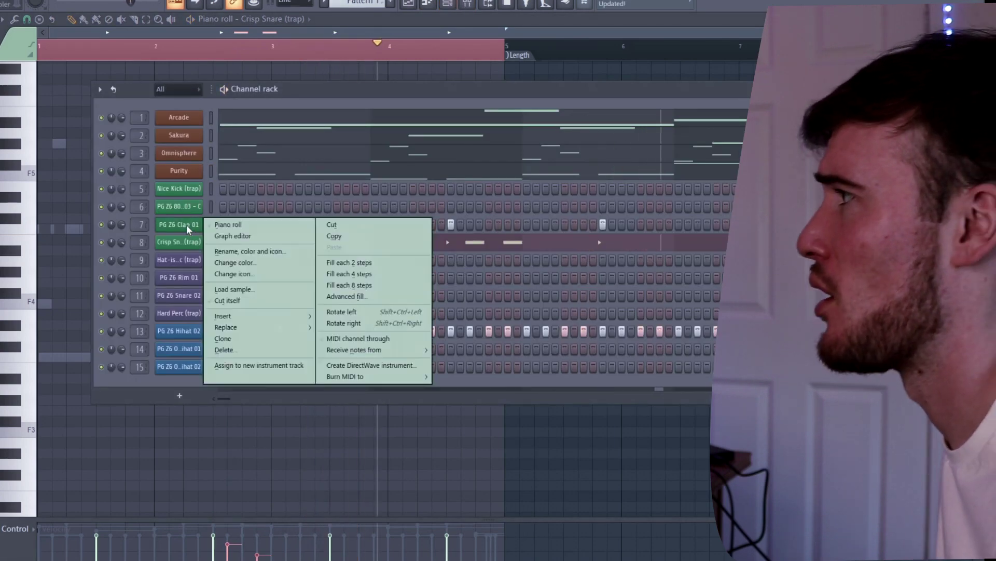
click(218, 225)
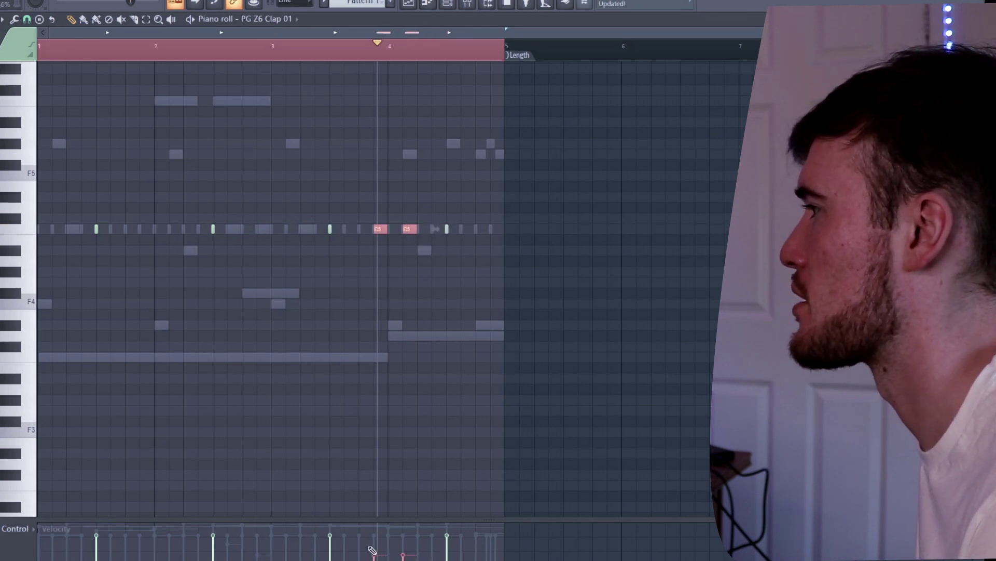
key(space)
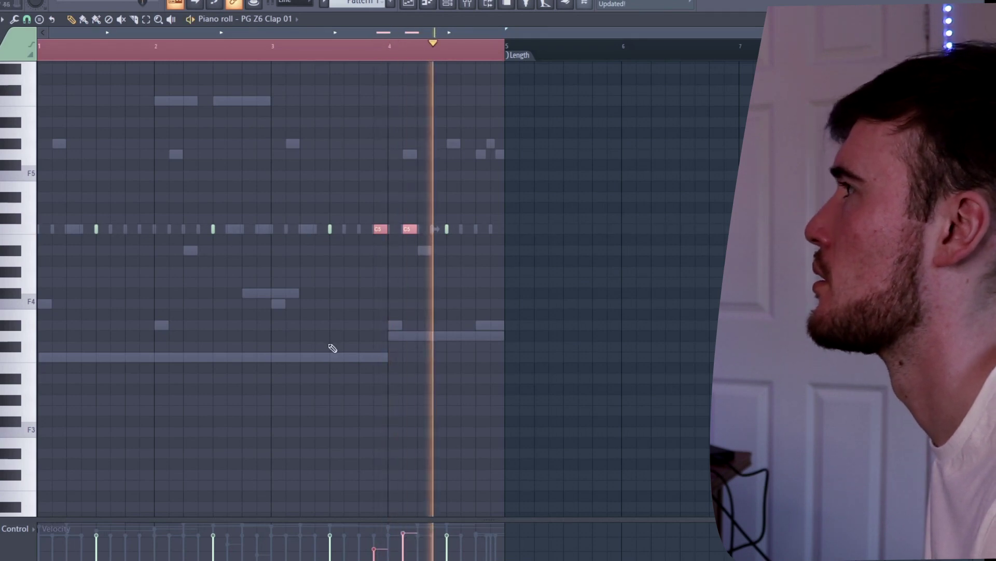
Randomize the pan and velocity levels of the PG Z6 Hihat 02 notes in the piano roll and play the pattern back.
click(287, 50)
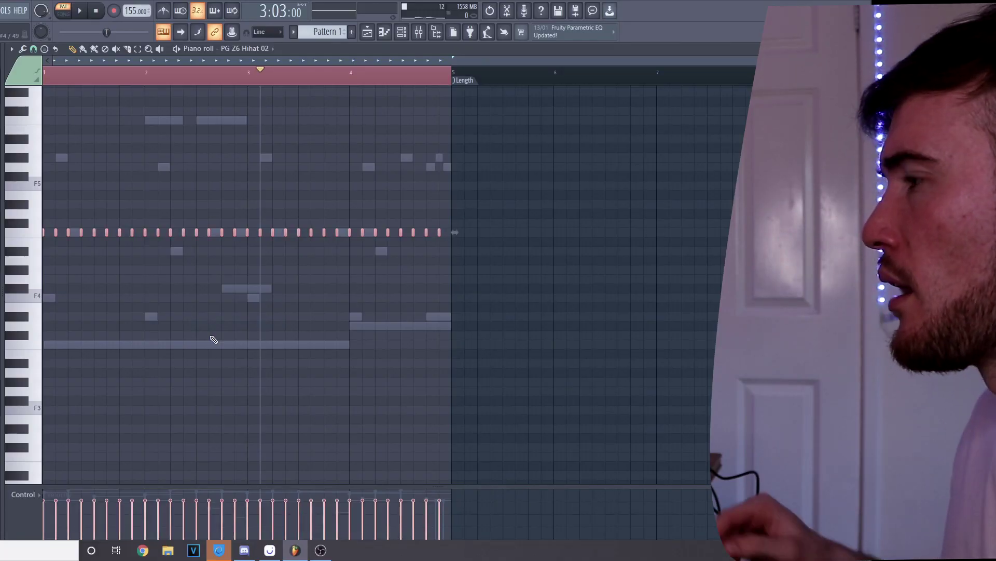
key(alt+r)
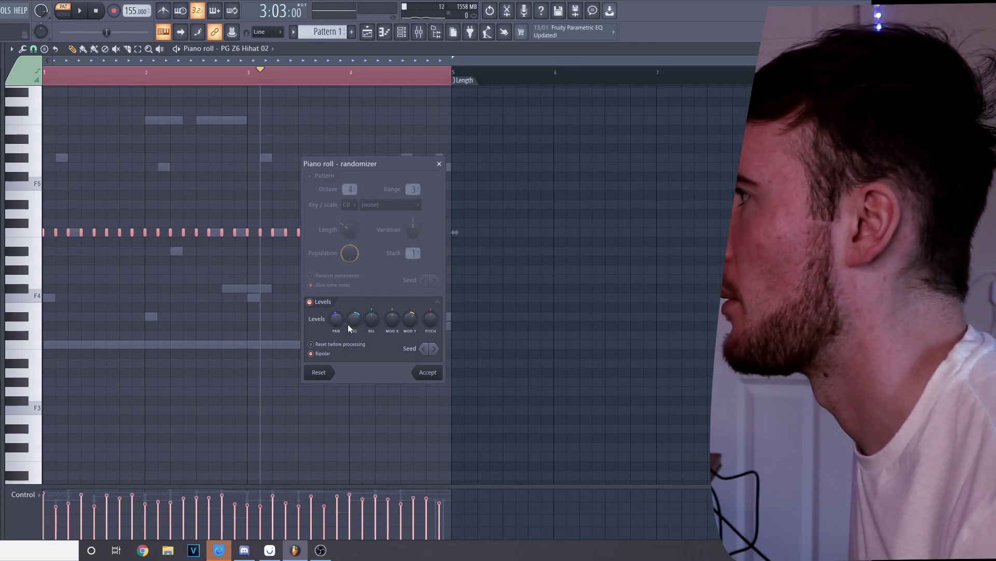
drag(337, 318, 336, 315)
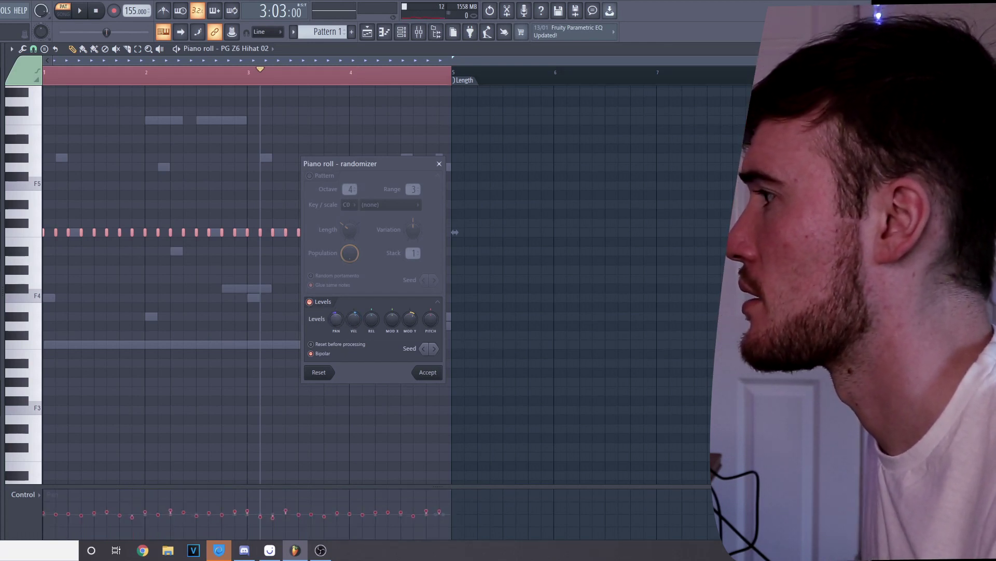
drag(355, 326, 355, 320)
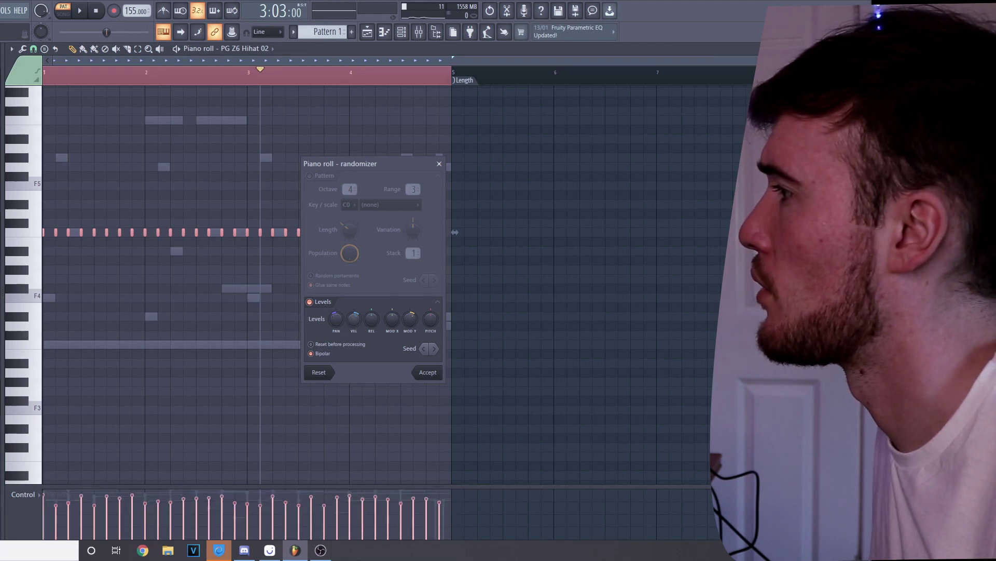
click(429, 374)
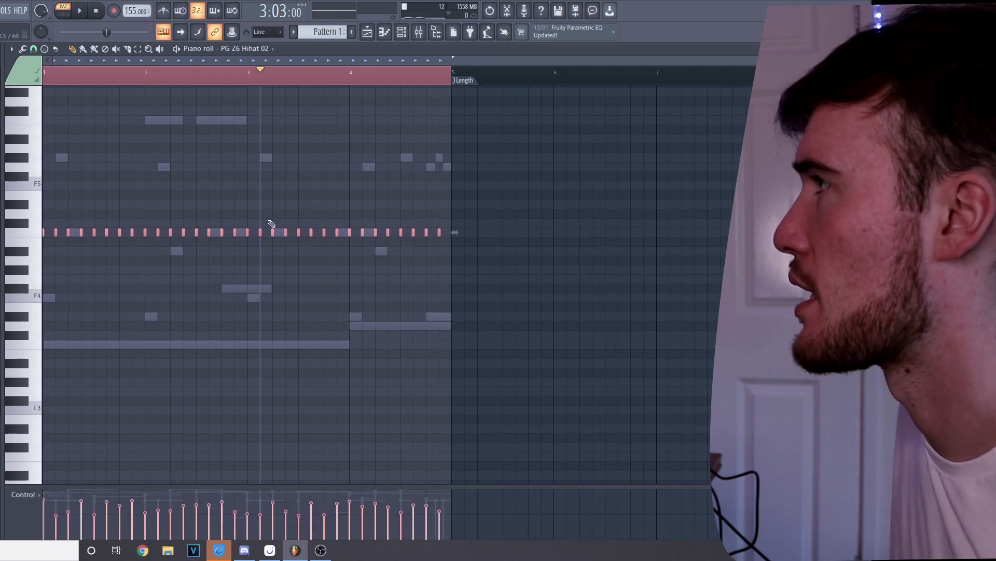
click(78, 12)
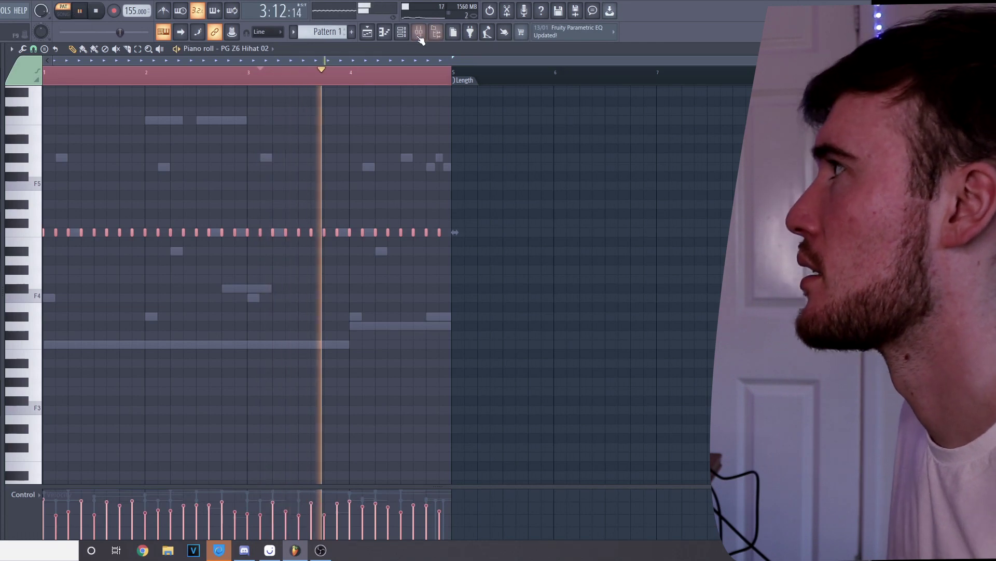
key(F6)
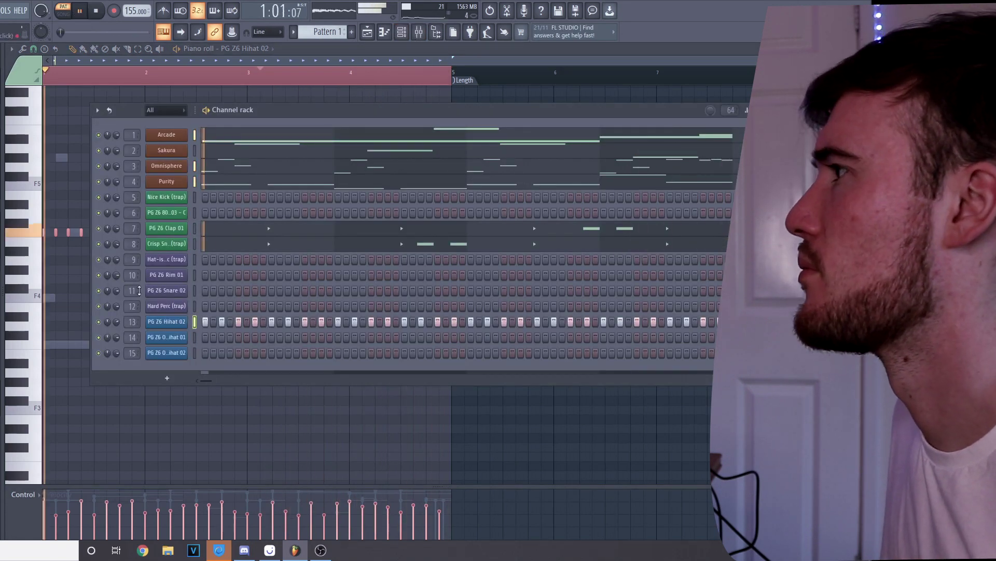
key(F6)
key(space)
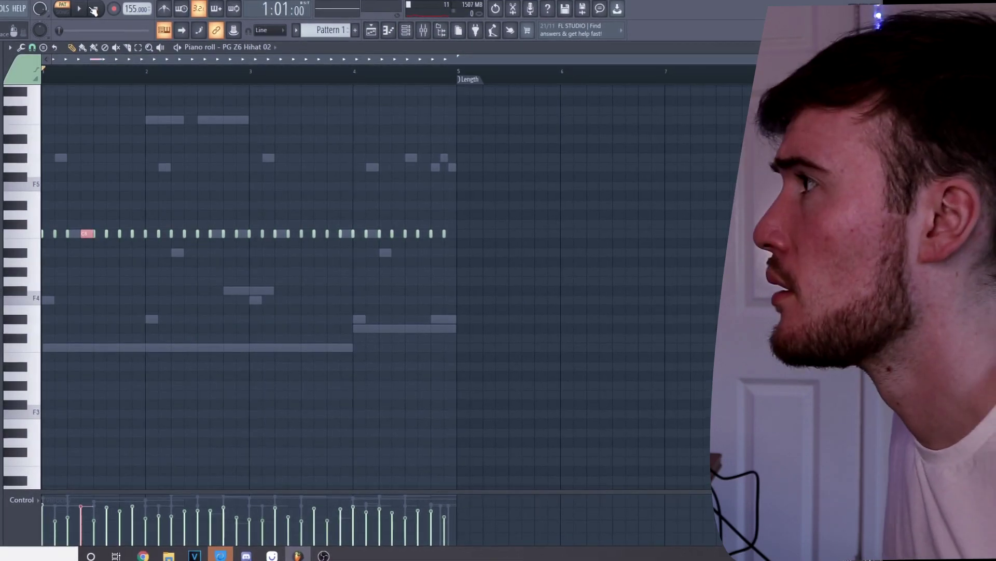
Chop the lengthened hi-hat note in bar 1 into a rapid roll with rising velocities and audition it.
key(alt+u)
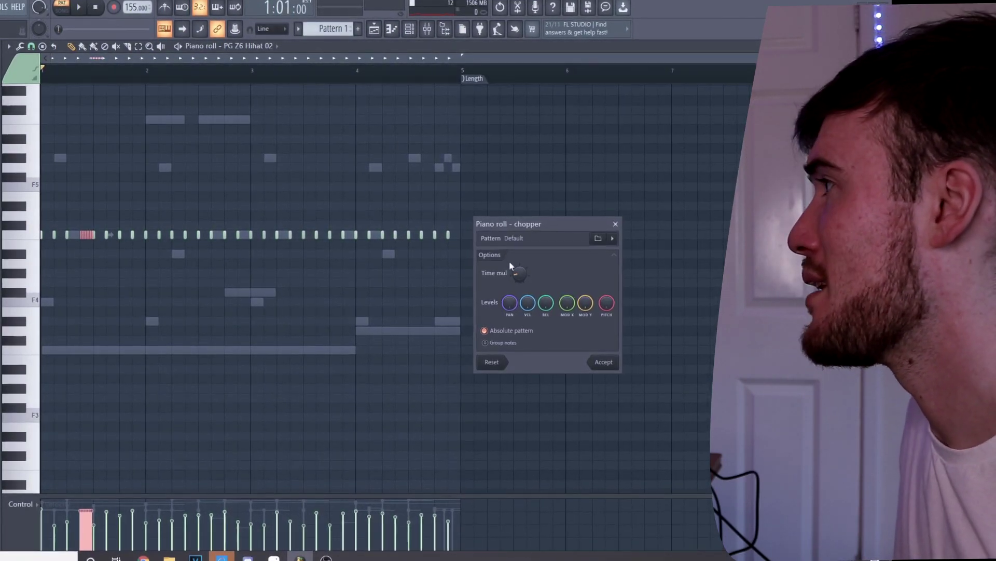
click(604, 363)
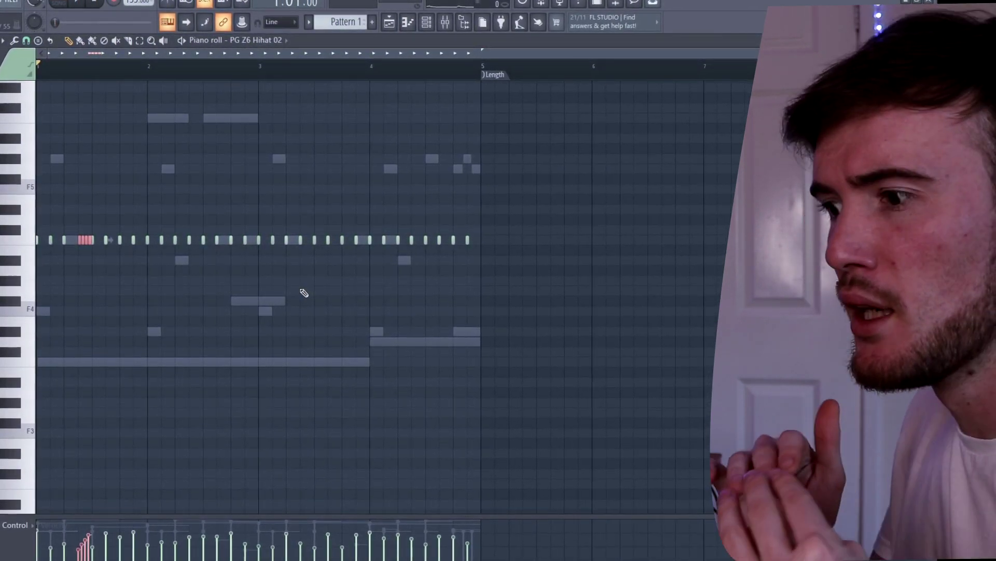
key(space)
key(space)
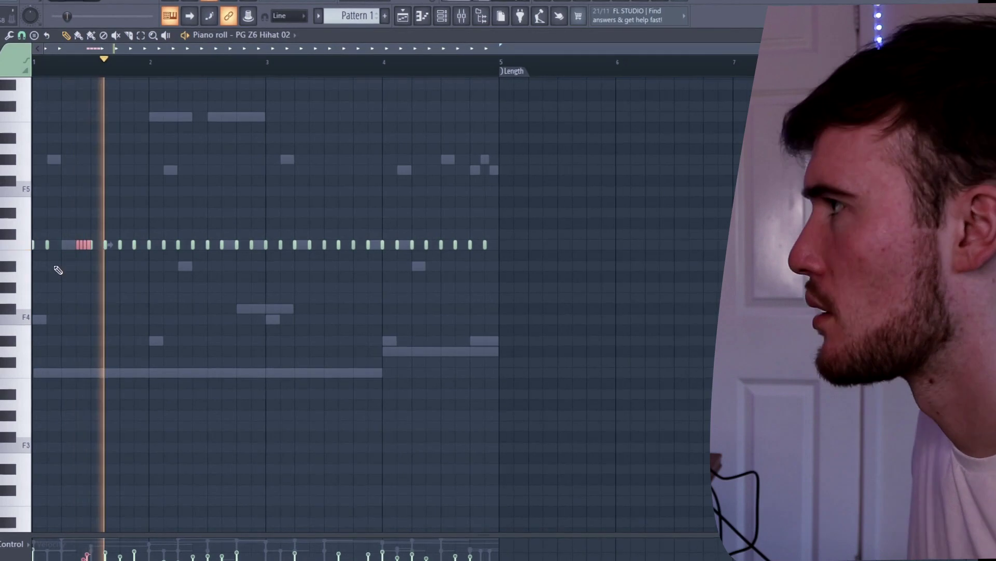
key(space)
key(space)
Place a longer C5 hi-hat note on beat 2 of bar 2, chop it into two hits with a higher time multiplier, and audition it.
click(184, 250)
key(space)
key(space)
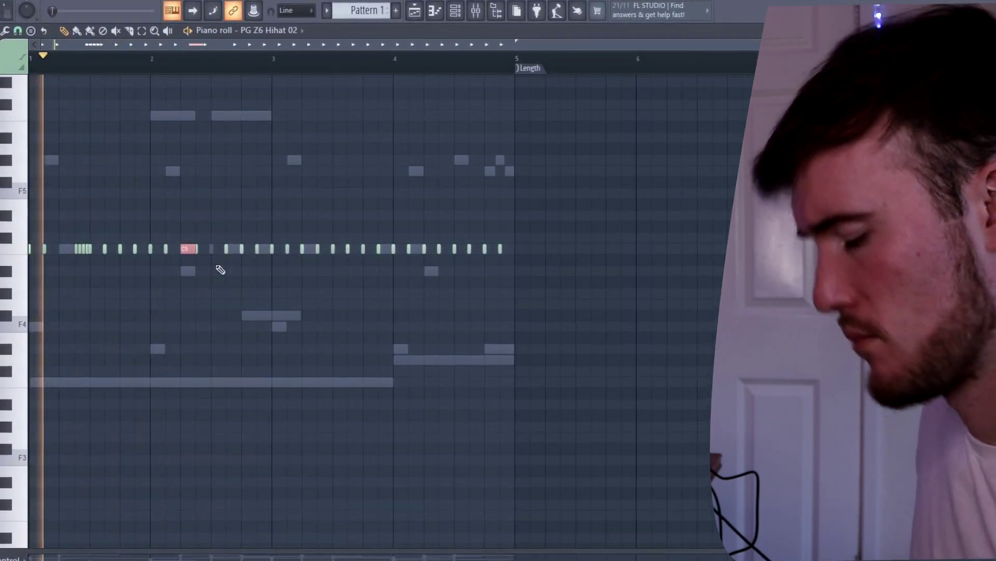
key(alt+u)
key(space)
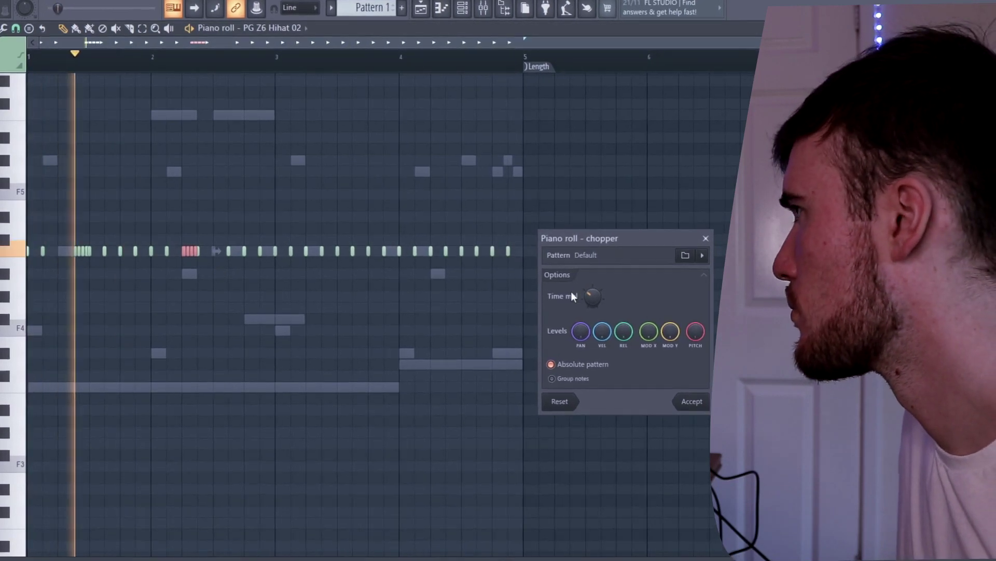
drag(589, 297, 590, 283)
click(701, 406)
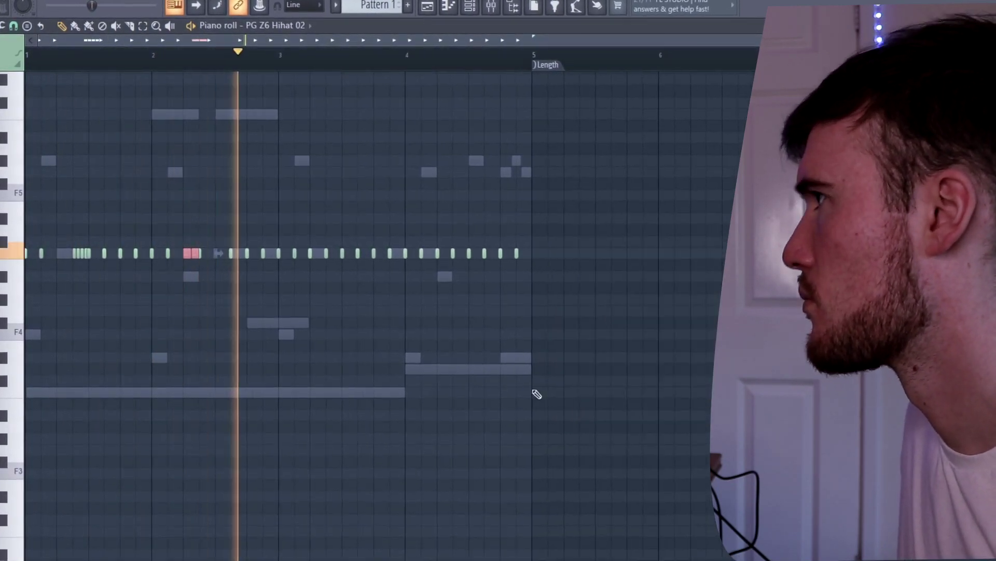
key(space)
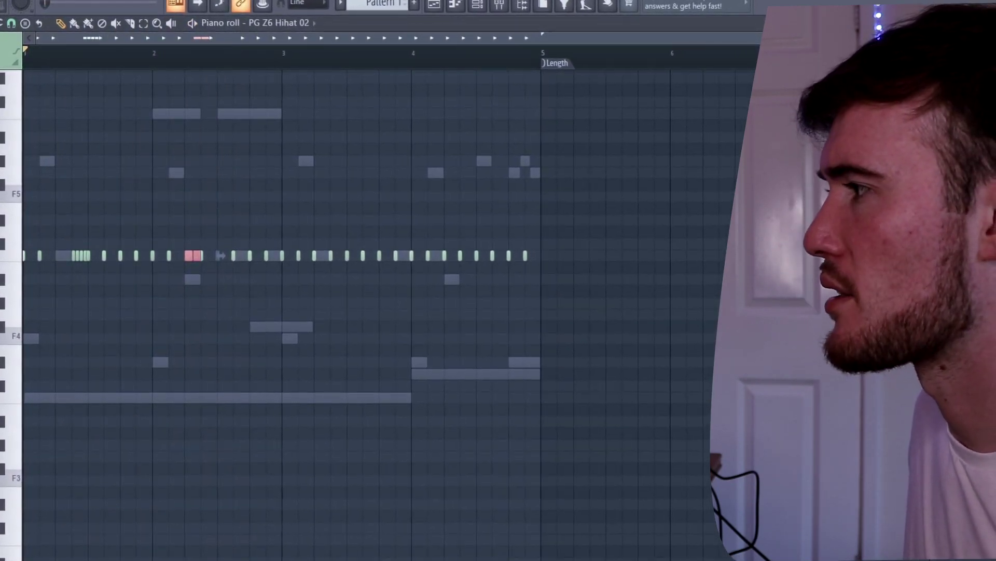
key(space)
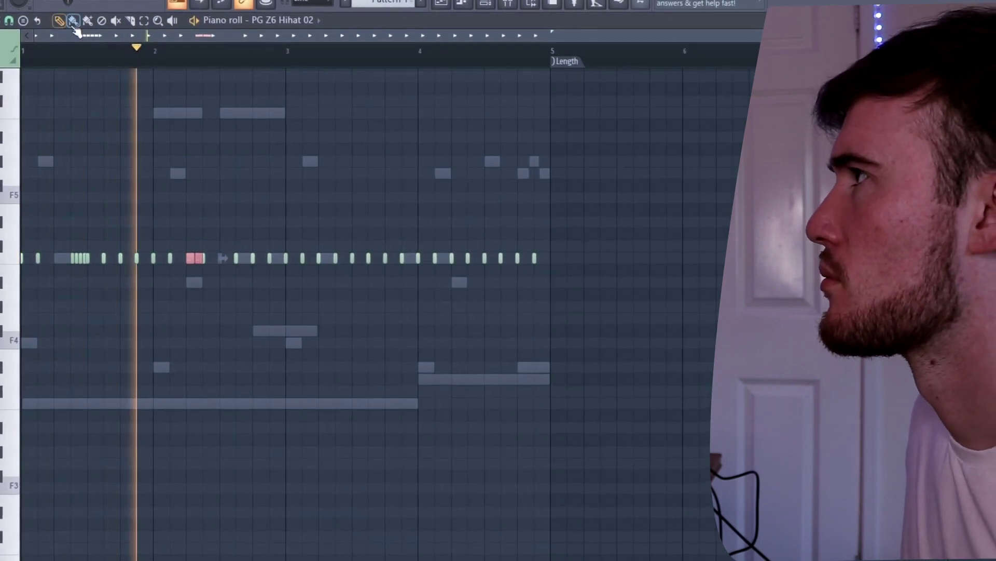
key(space)
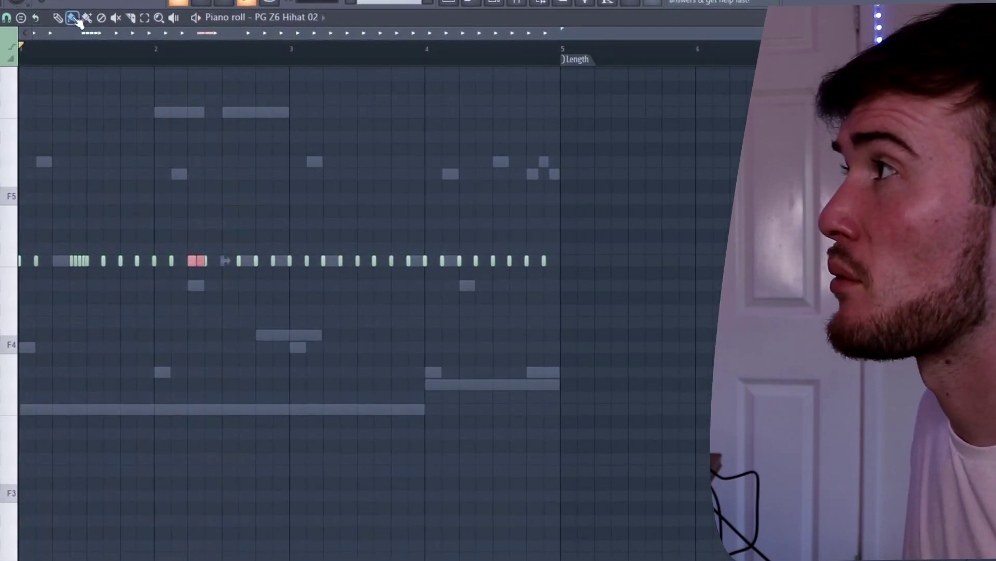
Set the snap to 1/6 beat and draw a descending A#4, A4, G#4 hi-hat triplet on beat 2 of bar 3.
click(7, 12)
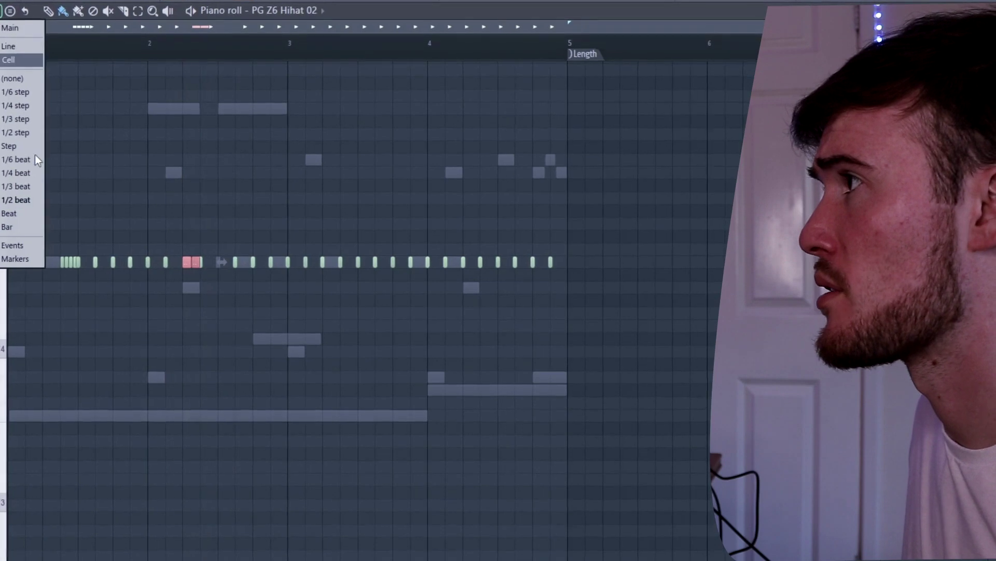
click(14, 163)
click(312, 289)
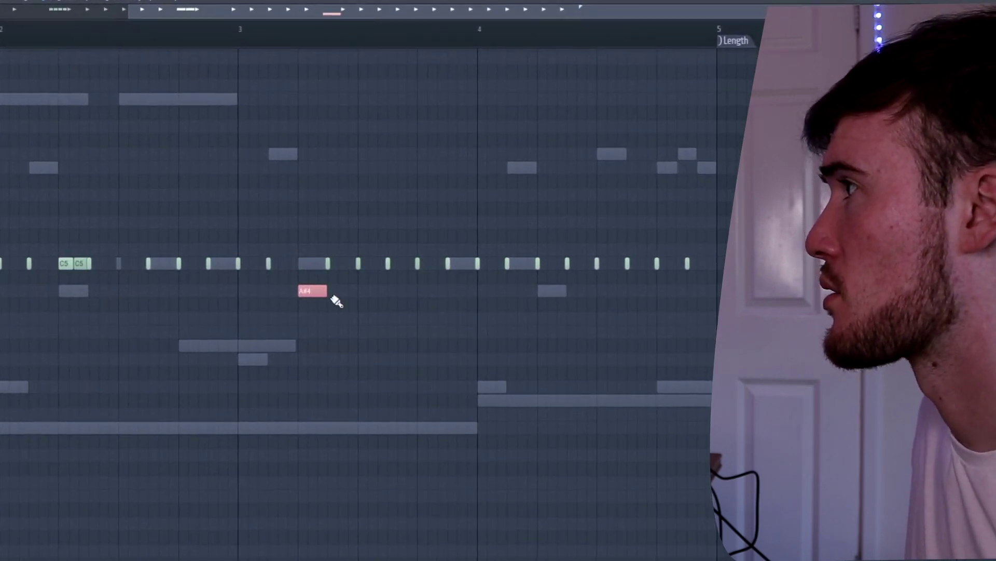
drag(325, 291, 326, 332)
click(312, 305)
click(322, 318)
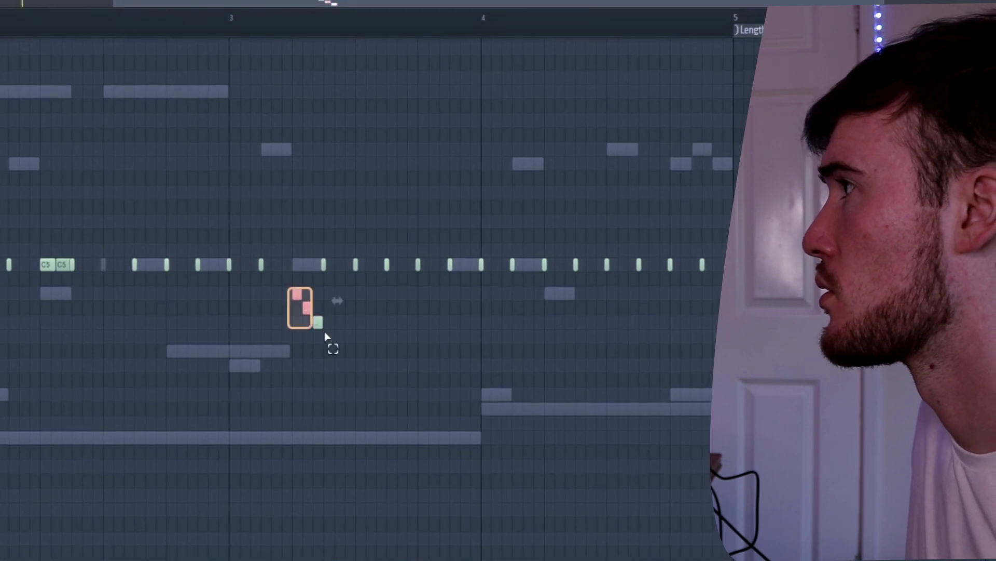
key(space)
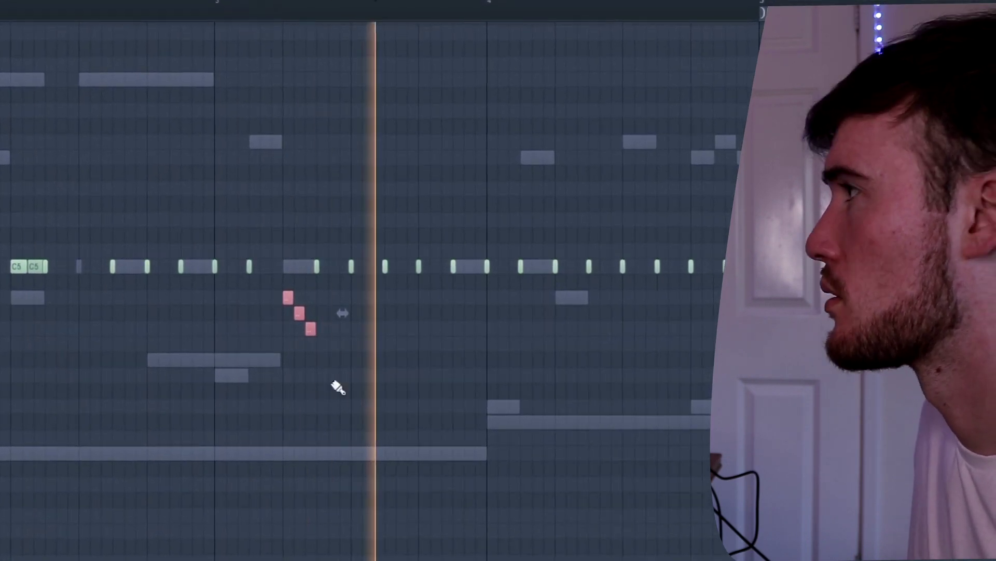
key(space)
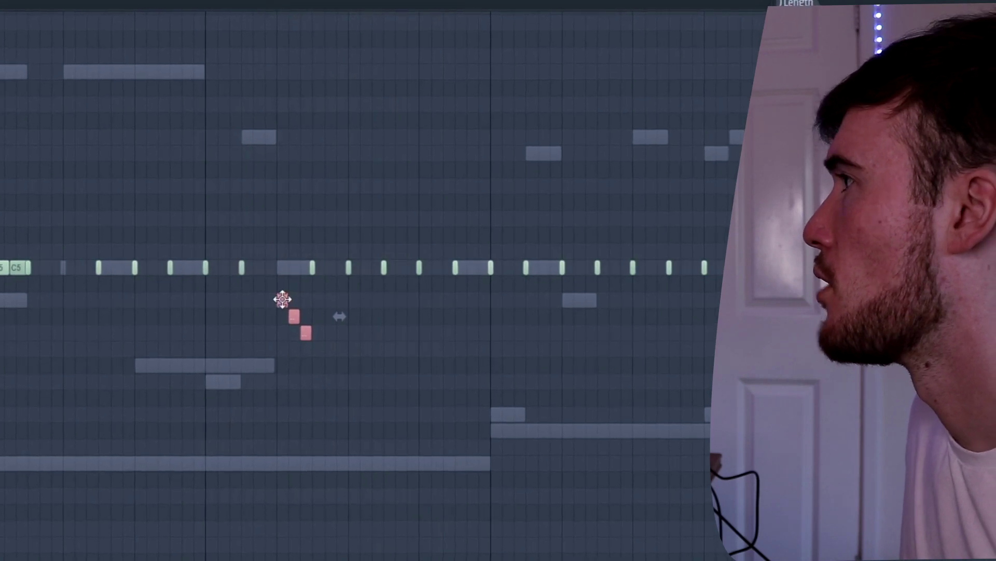
Duplicate the descending hi-hat triplet onto beat 2 of bar 4.
key(ctrl+b)
key(space)
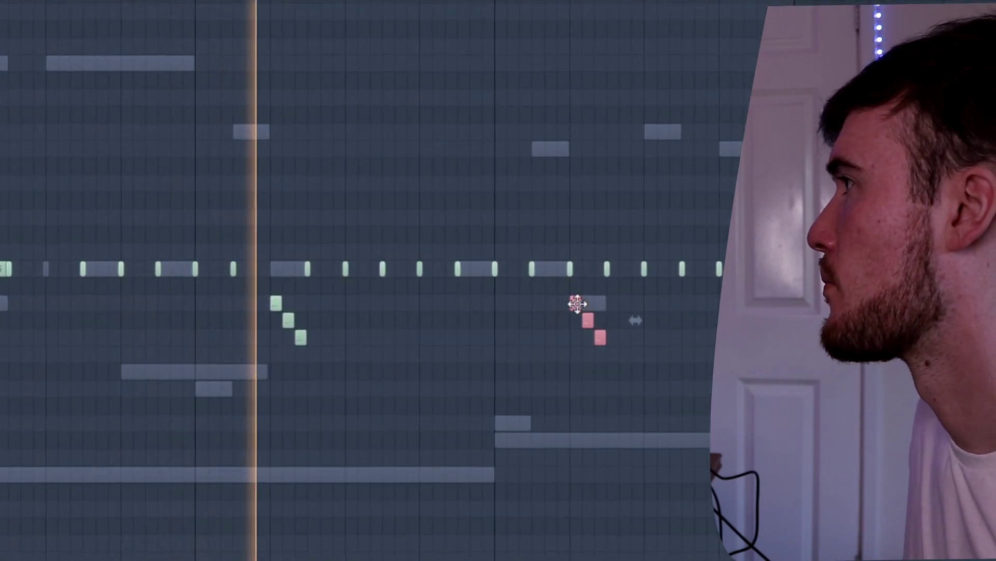
drag(577, 304, 646, 385)
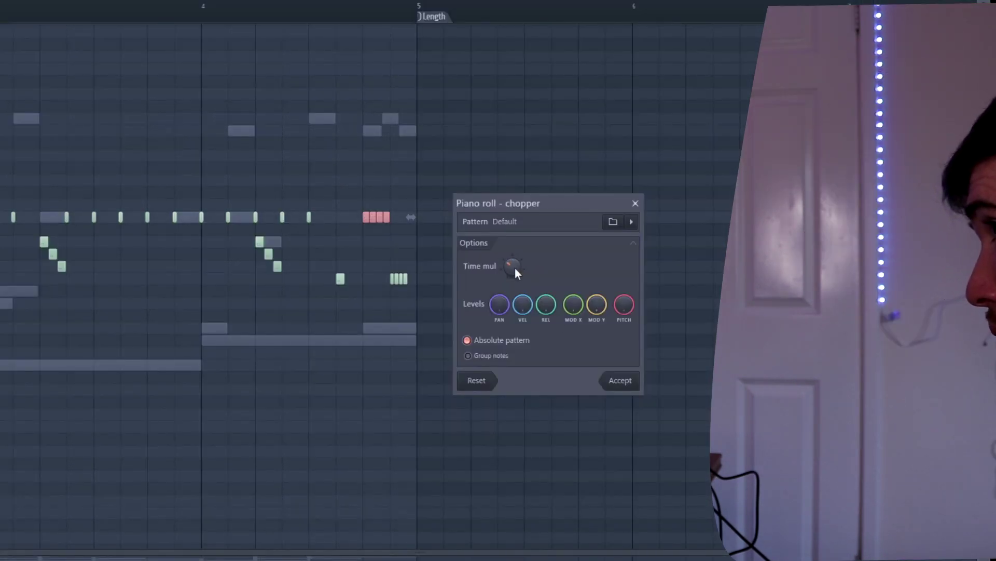
Chop the C5 hi-hat note on beat 4 of bar 4 into a four-hit roll.
click(621, 381)
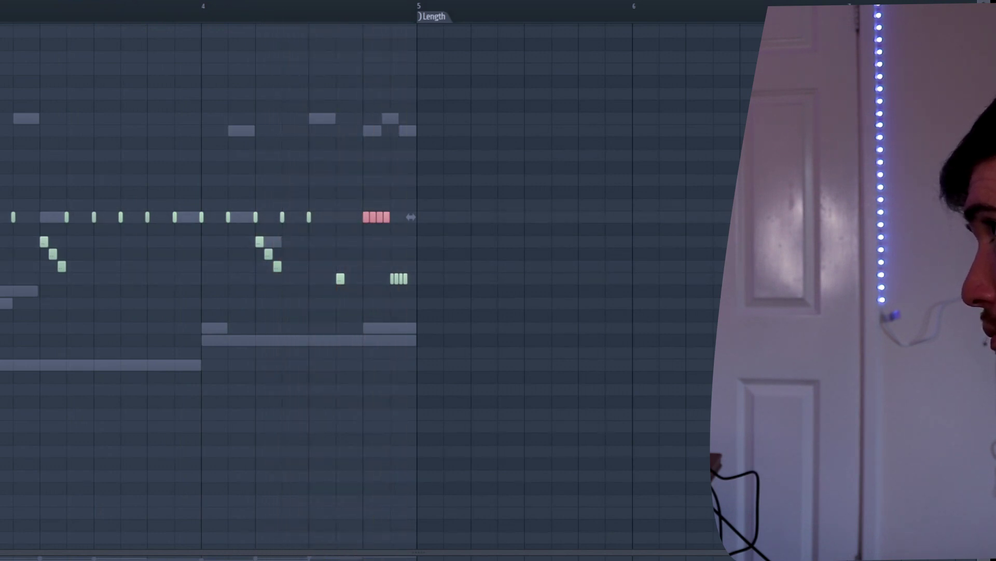
scroll(370, 213, up, 2)
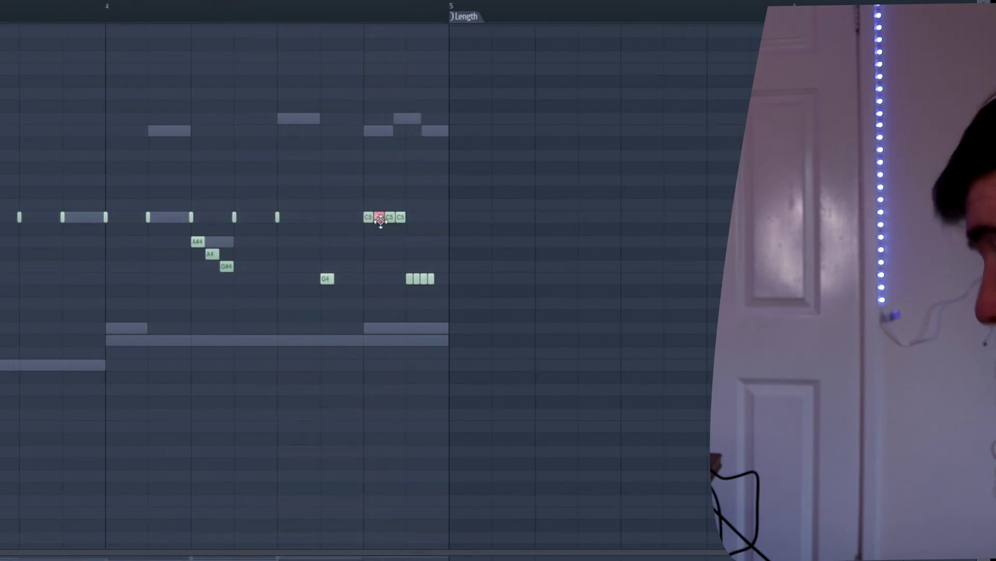
scroll(380, 221, down, 1)
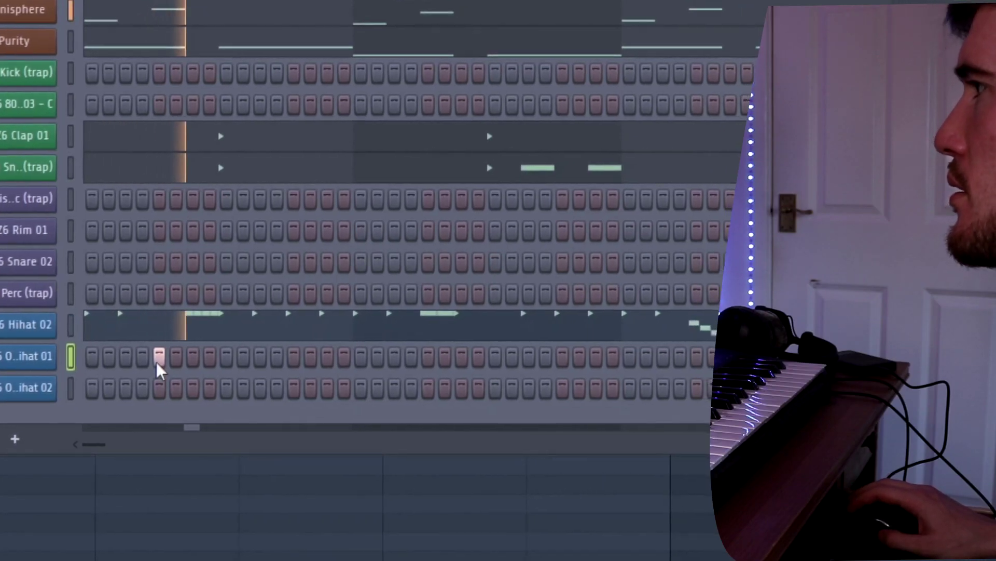
Place open hi-hat accents across the four bars and one PG Z6 Rim 01 hit in bar 1, and play the pattern.
click(394, 385)
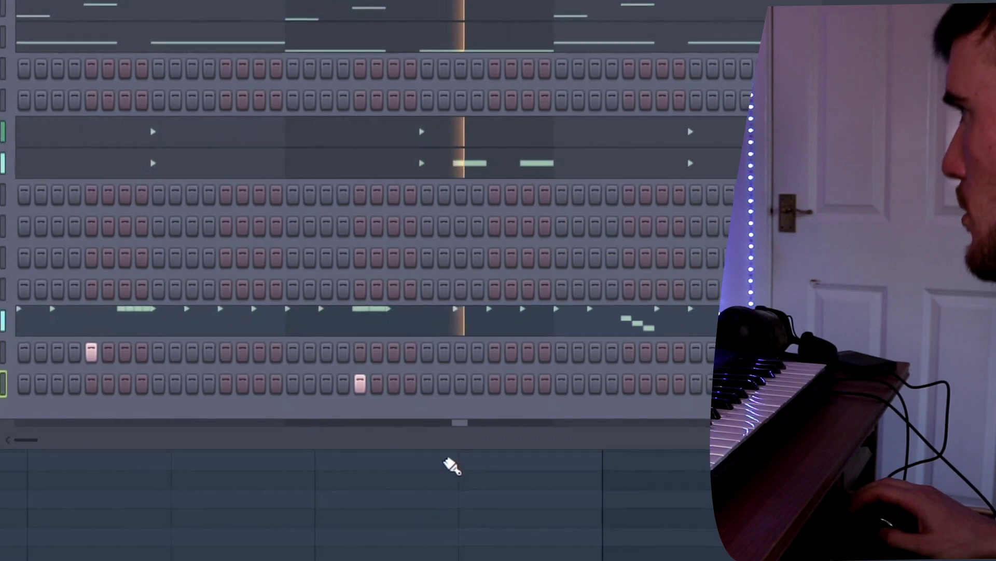
click(1, 382)
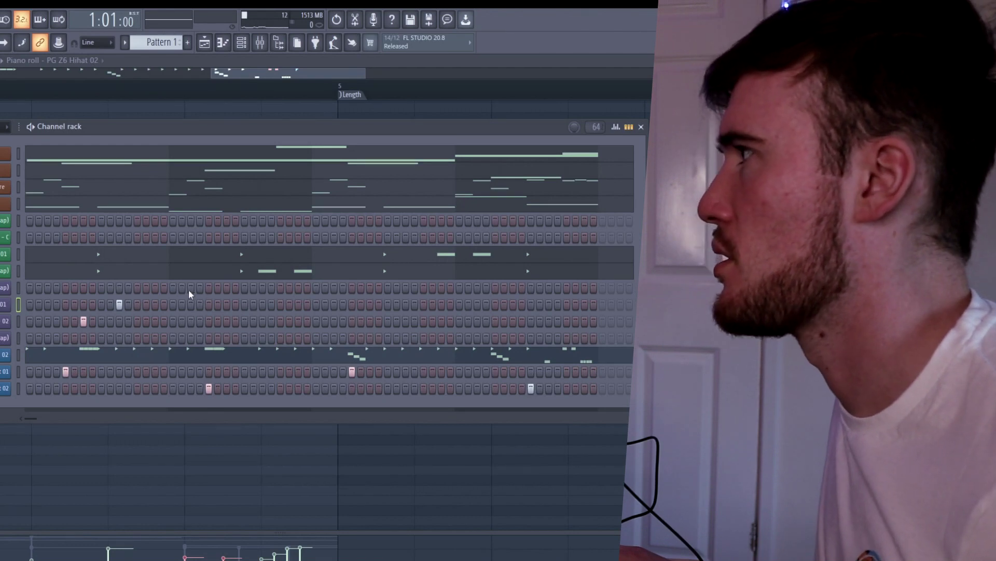
key(space)
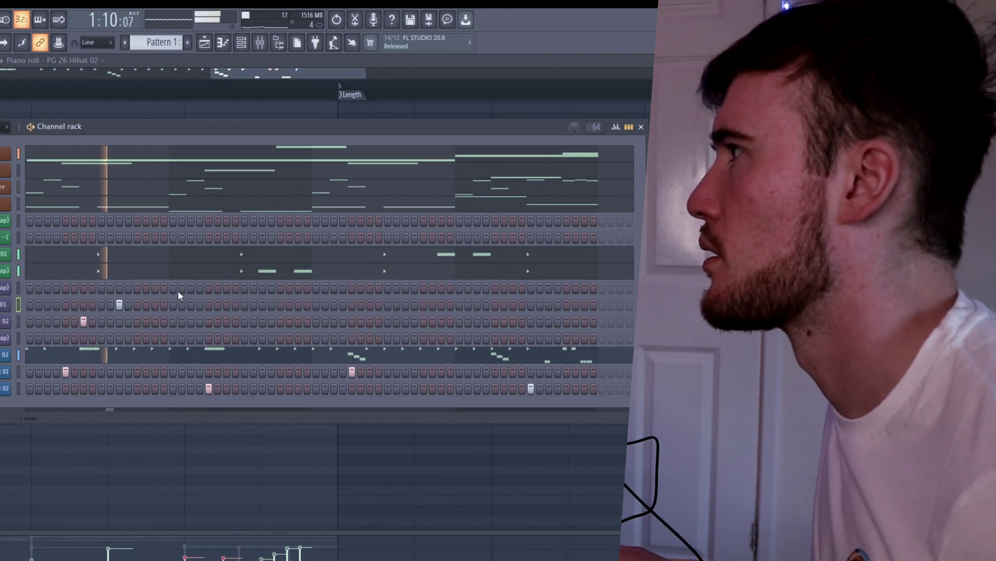
key(space)
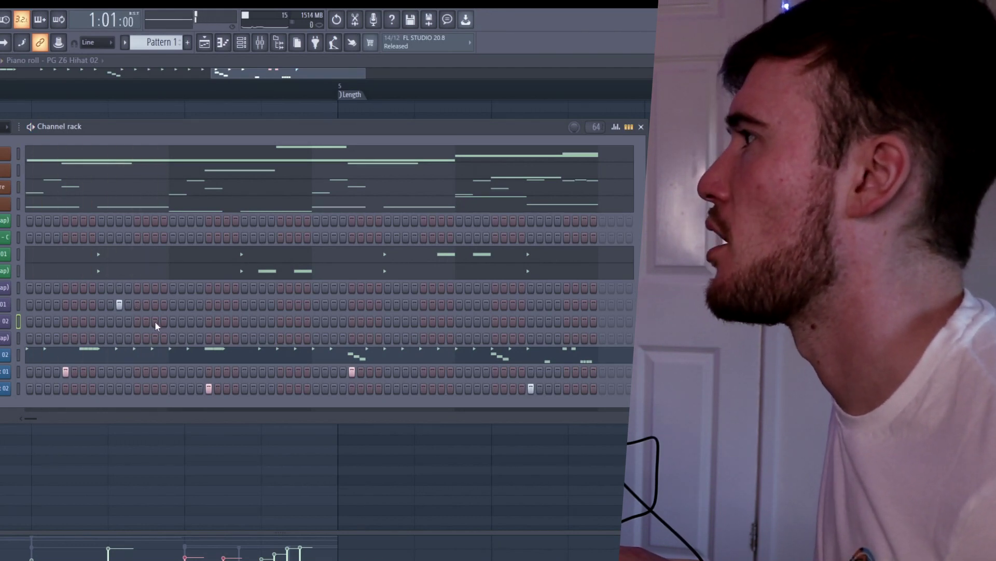
Place PG Z6 Snare 02 hits in bars 1 and 4 and a Hard Perc hit in bar 2, and move the Rim 01 hit to bar 2.
click(155, 321)
key(space)
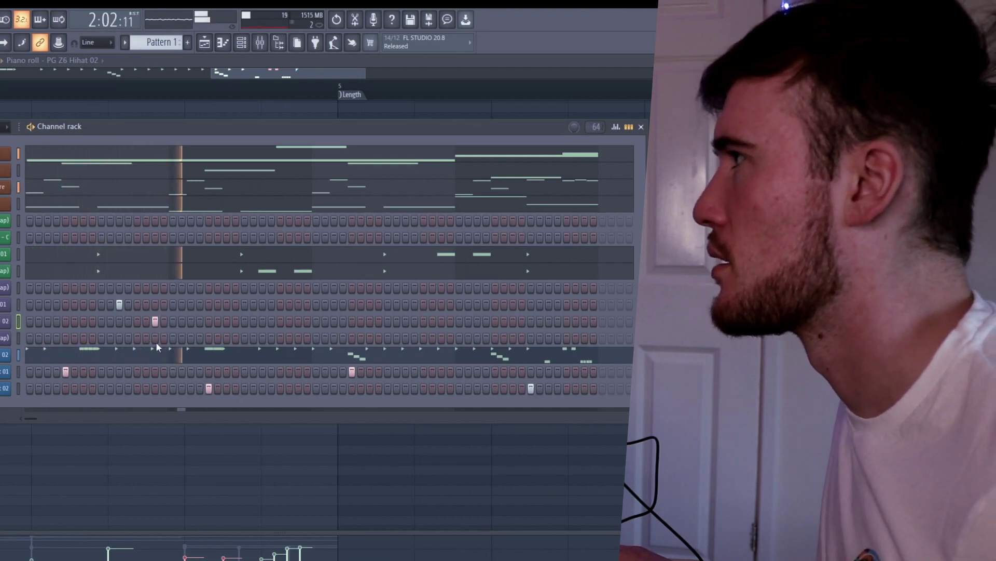
key(space)
key(space)
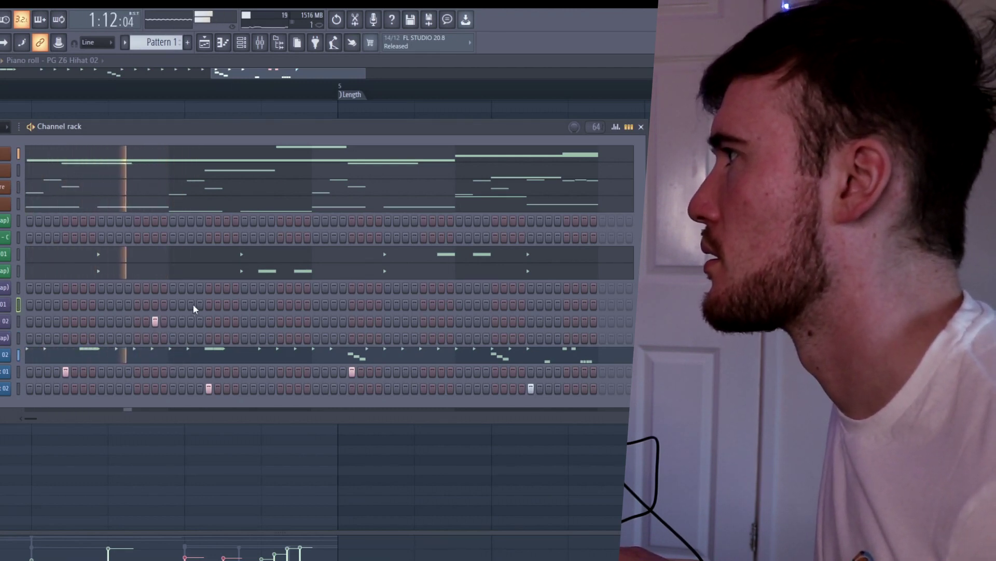
click(192, 305)
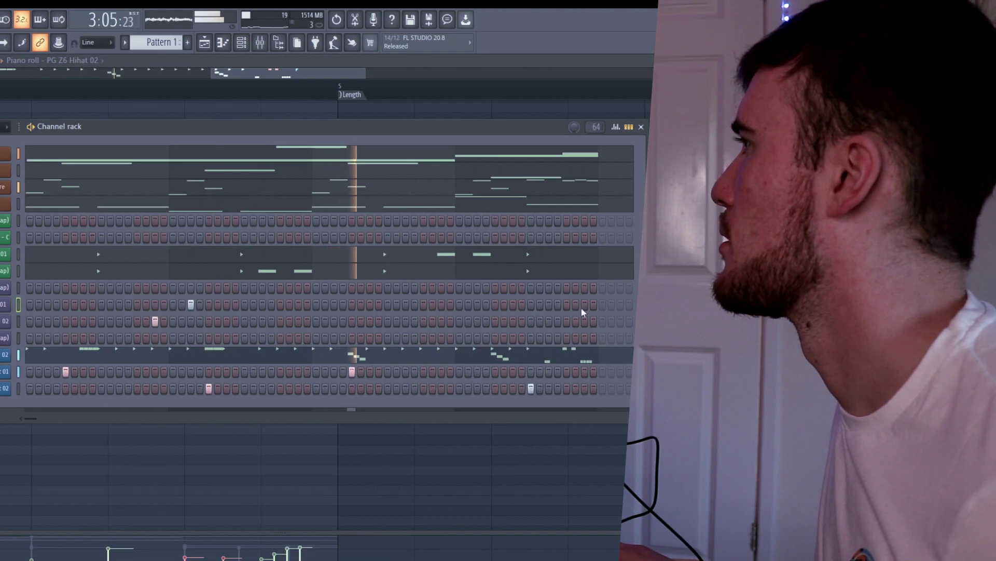
click(477, 321)
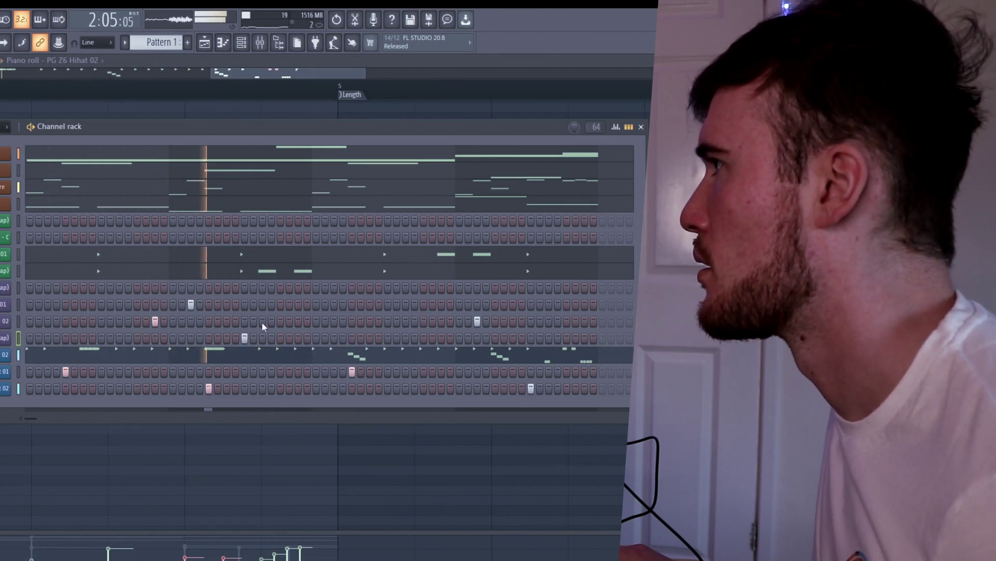
click(261, 288)
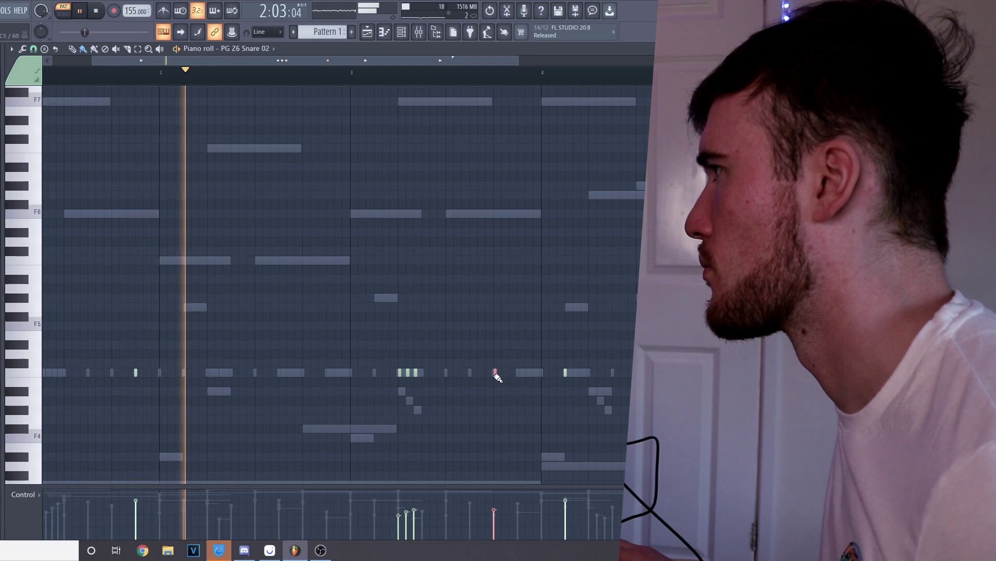
Extend the PG Z6 Snare 02 hit on beat 4 of bar 3 into a rising C5, C#5, D5 triplet.
click(503, 362)
click(511, 354)
drag(483, 341, 522, 397)
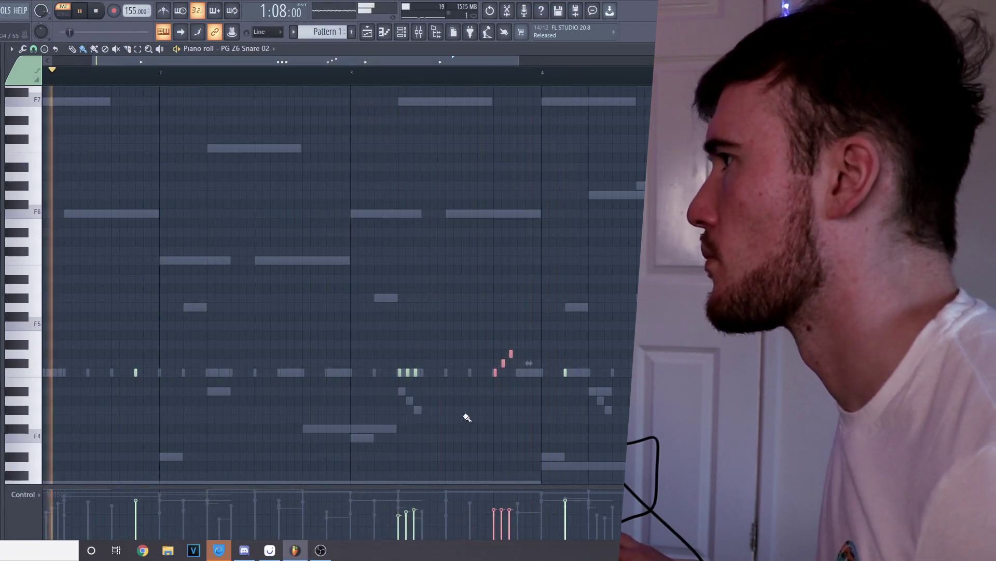
scroll(238, 397, down, 2)
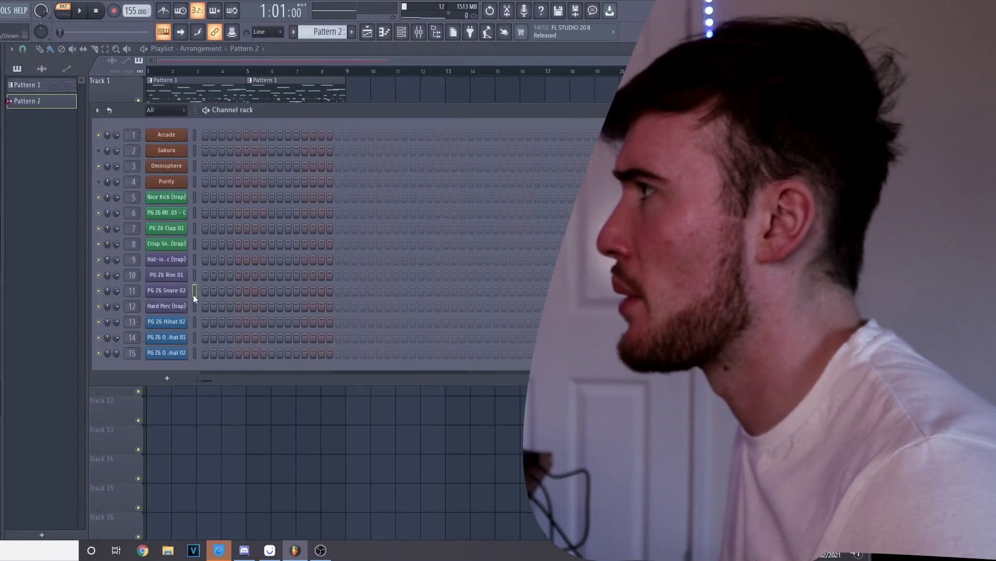
Normalize the PG Z6 808 03 - C sample and give it a fade-out in its sampler settings.
click(194, 293)
click(188, 213)
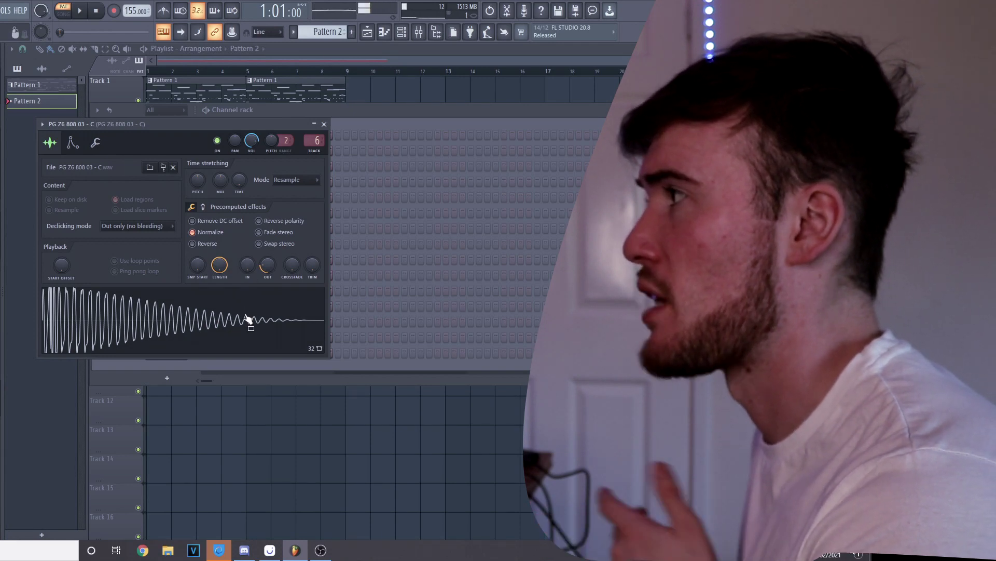
right_click(271, 265)
click(277, 268)
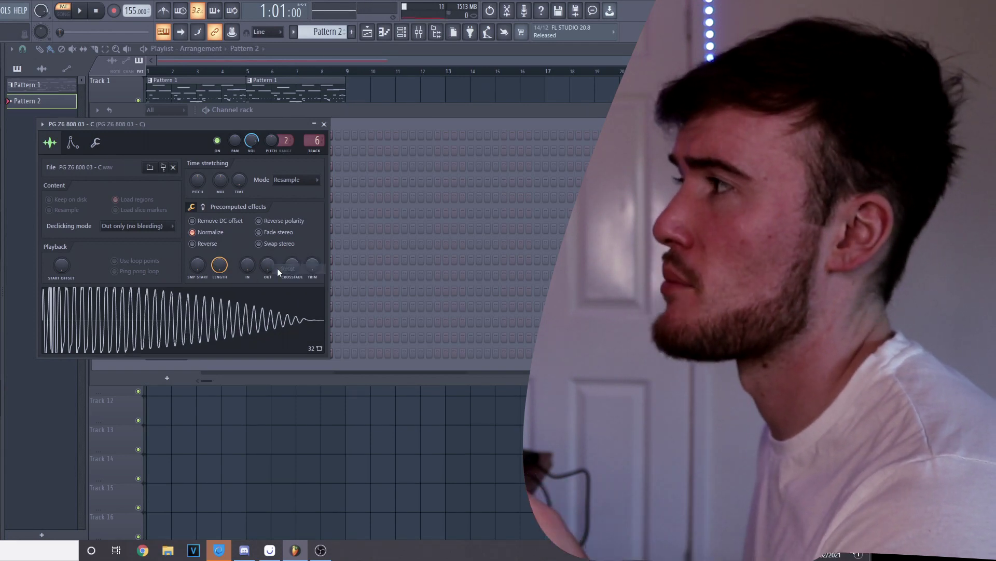
click(198, 207)
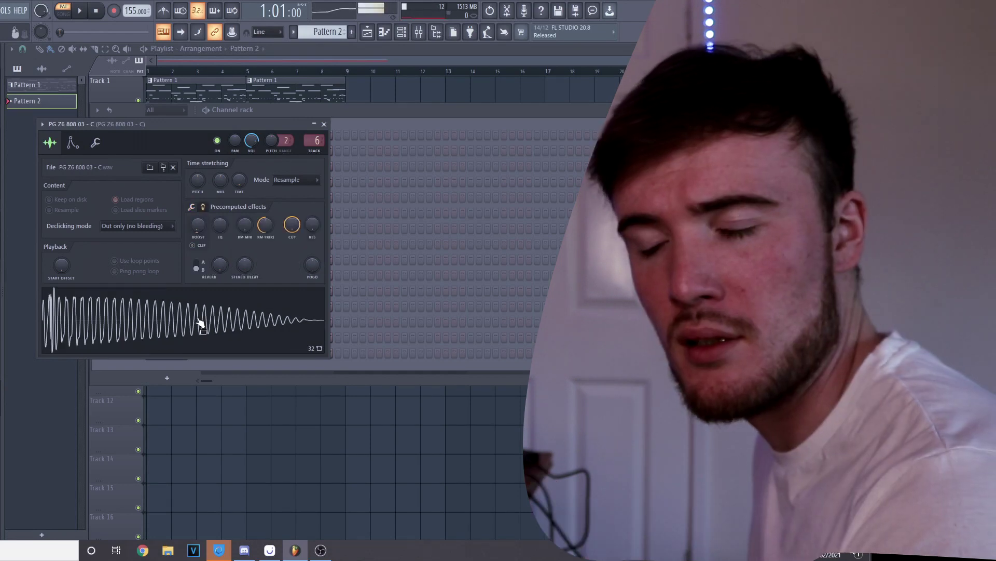
click(200, 247)
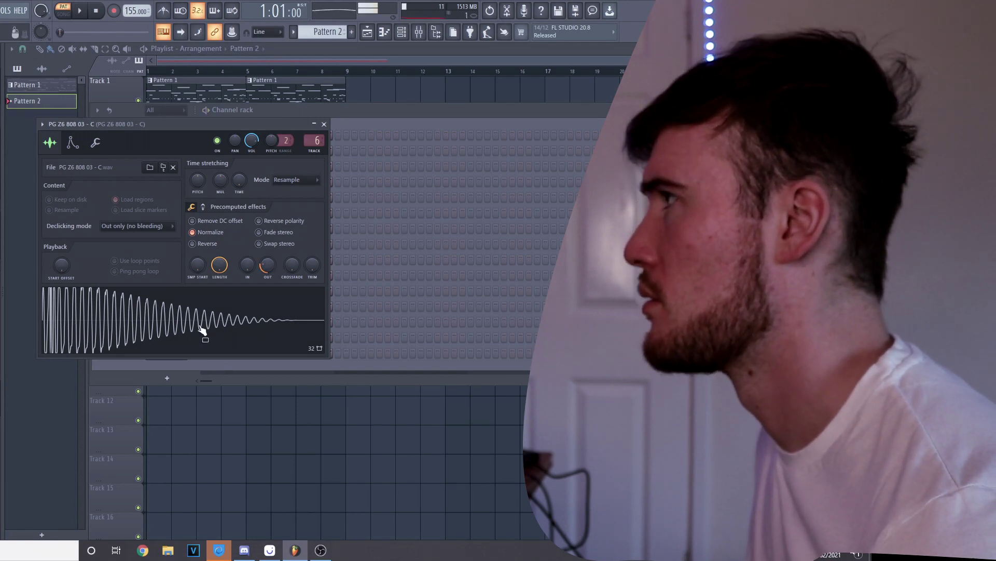
click(324, 124)
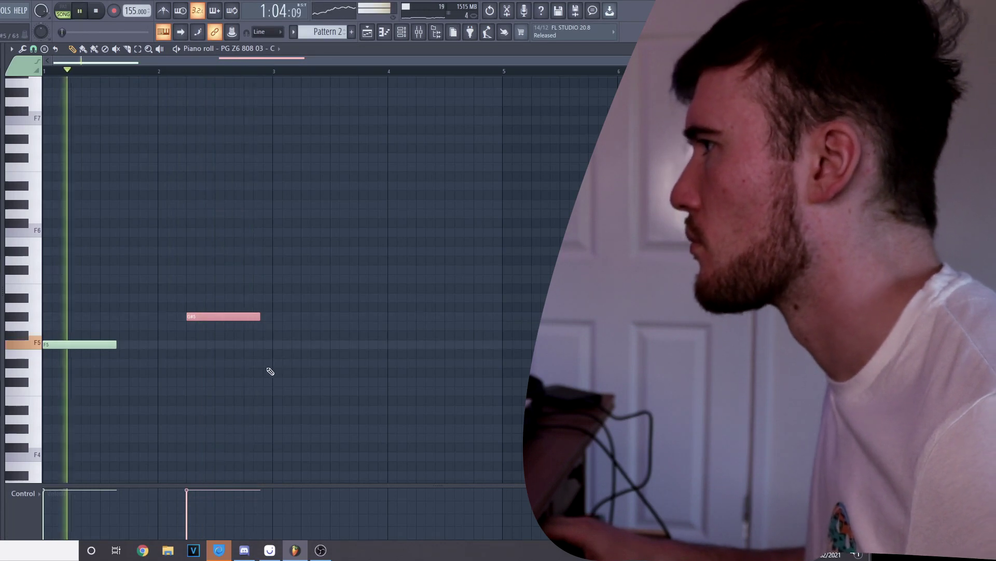
Build the 808 line with an F5 in bar 1 and two lengthened G#5 notes in bar 2, using a 1/2 beat snap.
key(space)
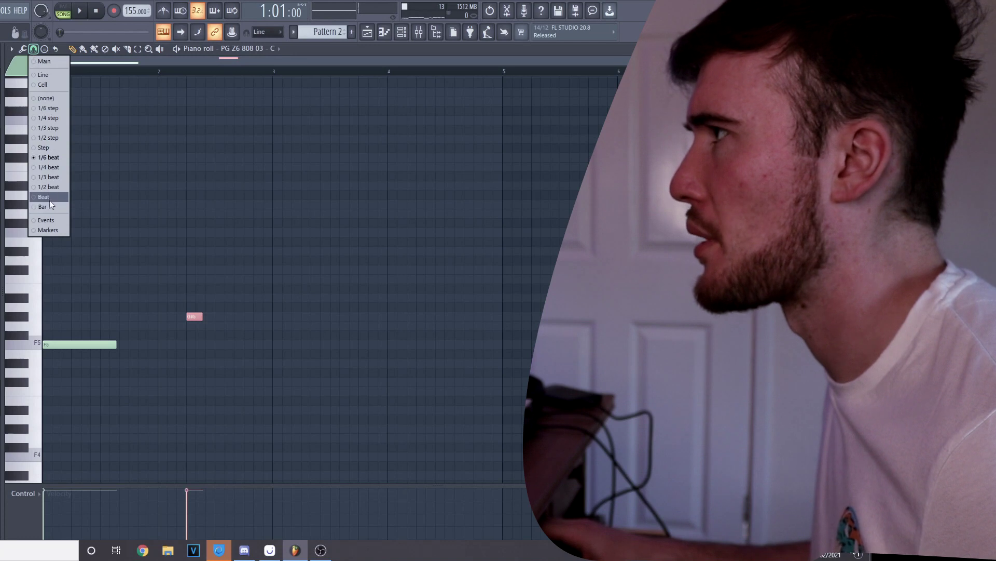
click(48, 188)
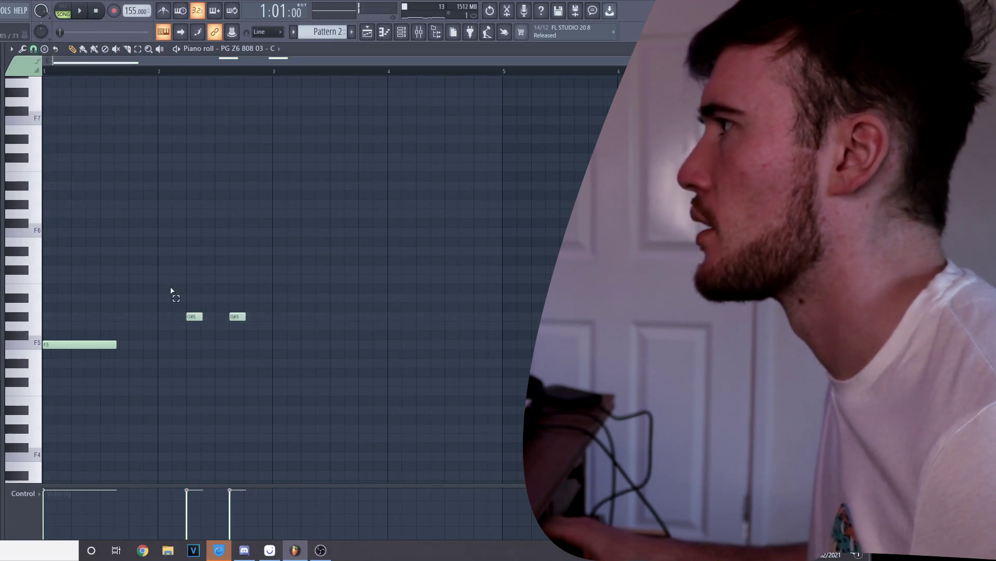
drag(174, 291, 258, 349)
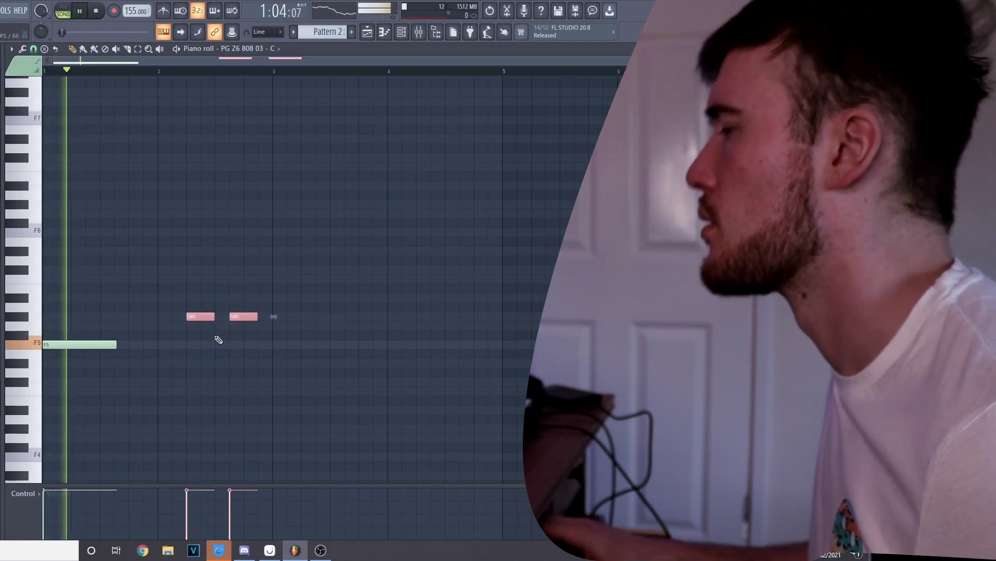
Add an F5 at the start of bar 3 and two G#5 notes in bar 4, keeping only the later G#5 in bar 2.
click(223, 369)
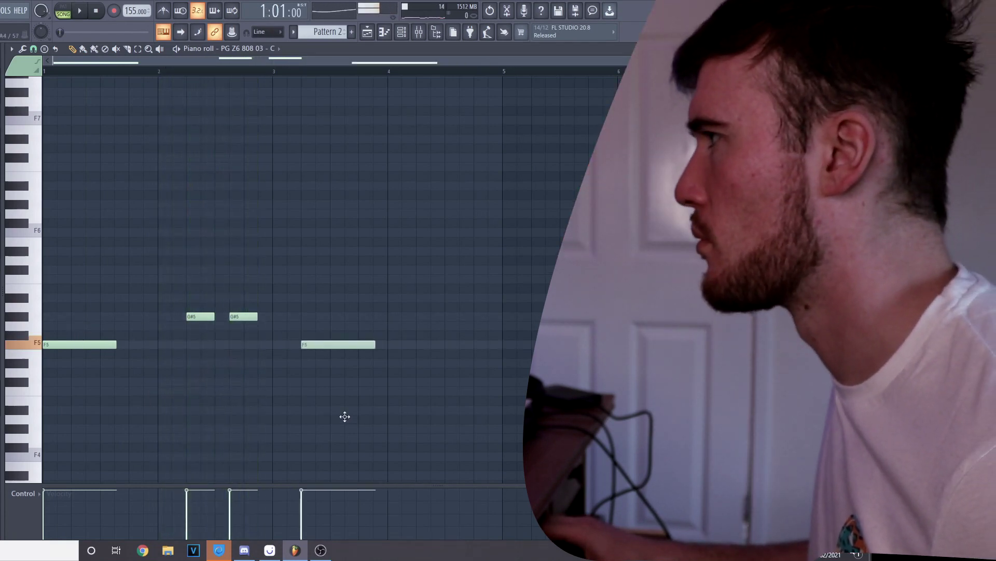
right_click(209, 317)
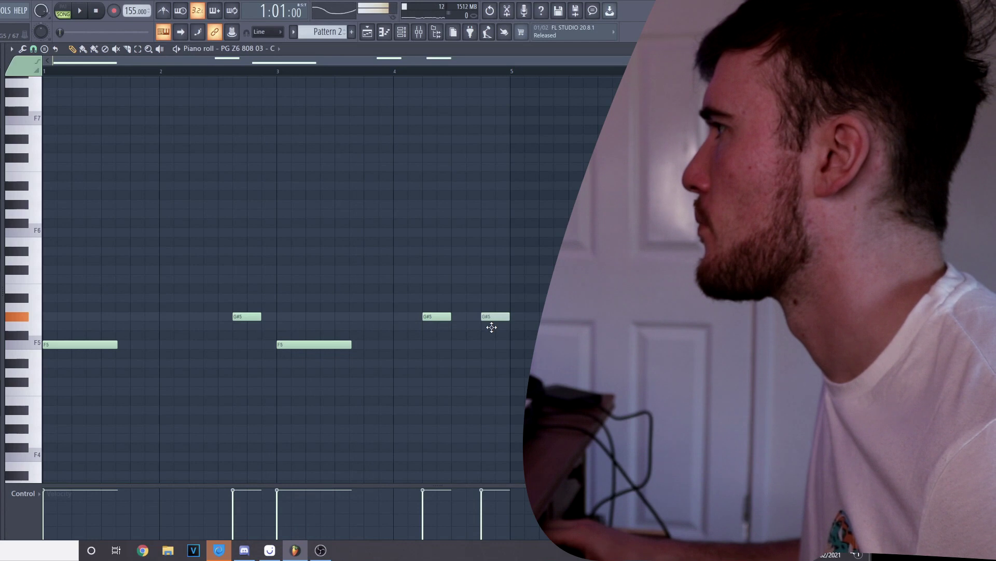
key(space)
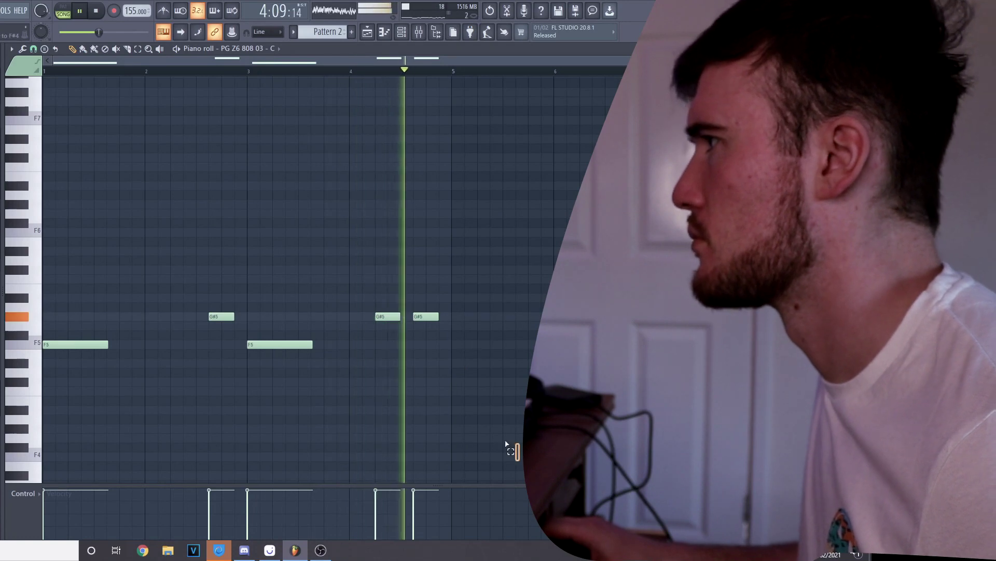
Duplicate the four-bar 808 phrase into bars 5 to 8.
drag(519, 459, 86, 213)
key(space)
mouse_move(85, 348)
mouse_down()
mouse_move(245, 404)
mouse_move(502, 467)
mouse_up()
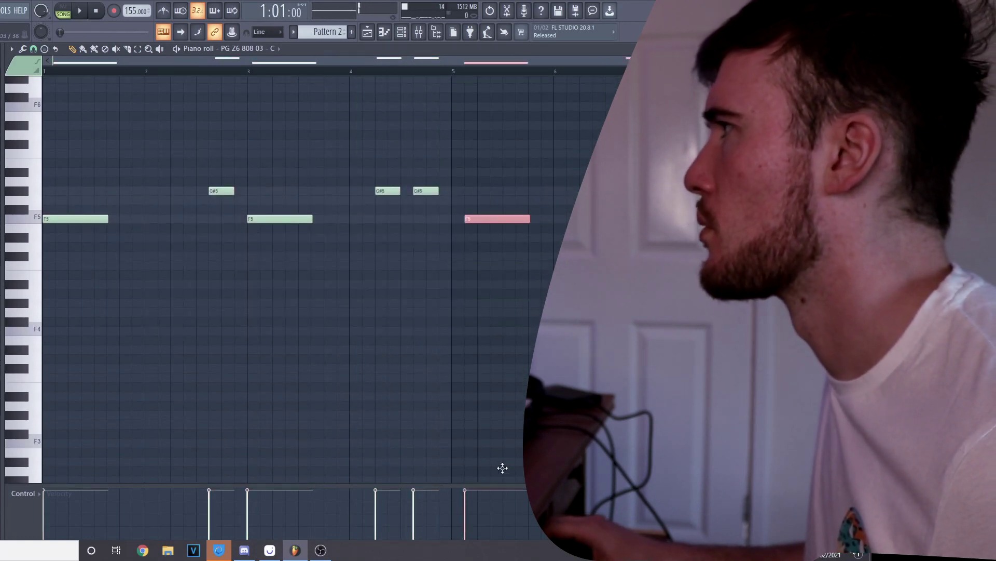
Split the F5 notes opening bars 5 and 7 into a short hit and a sustained note, extending bar 7's to the bar's end.
scroll(466, 344, up, 2)
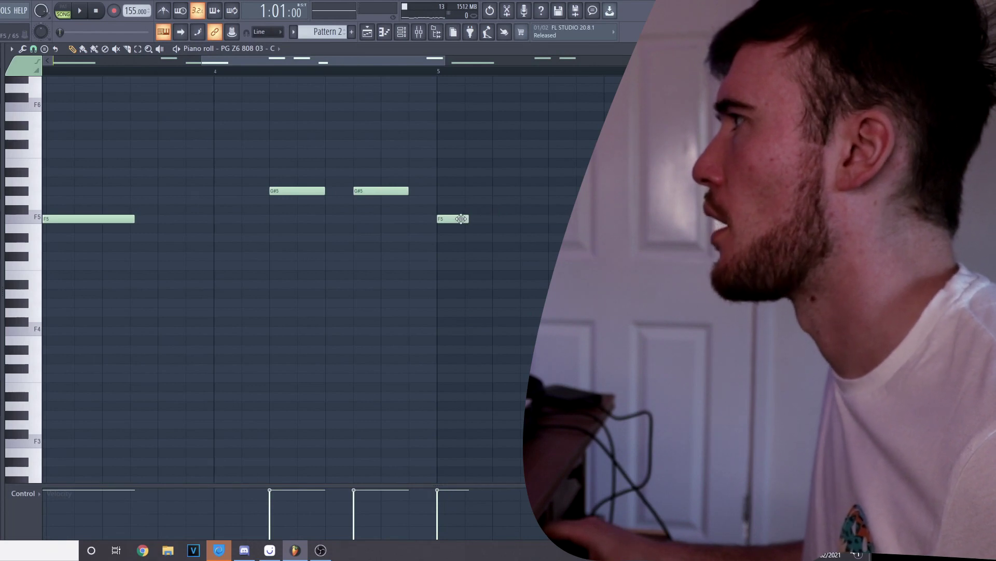
scroll(449, 239, down, 3)
key(space)
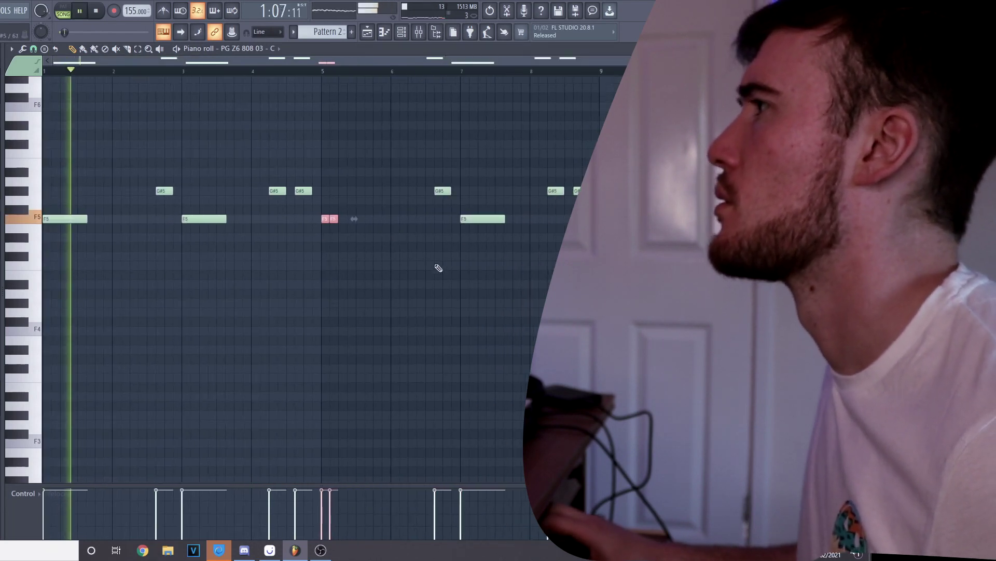
drag(332, 248, 358, 249)
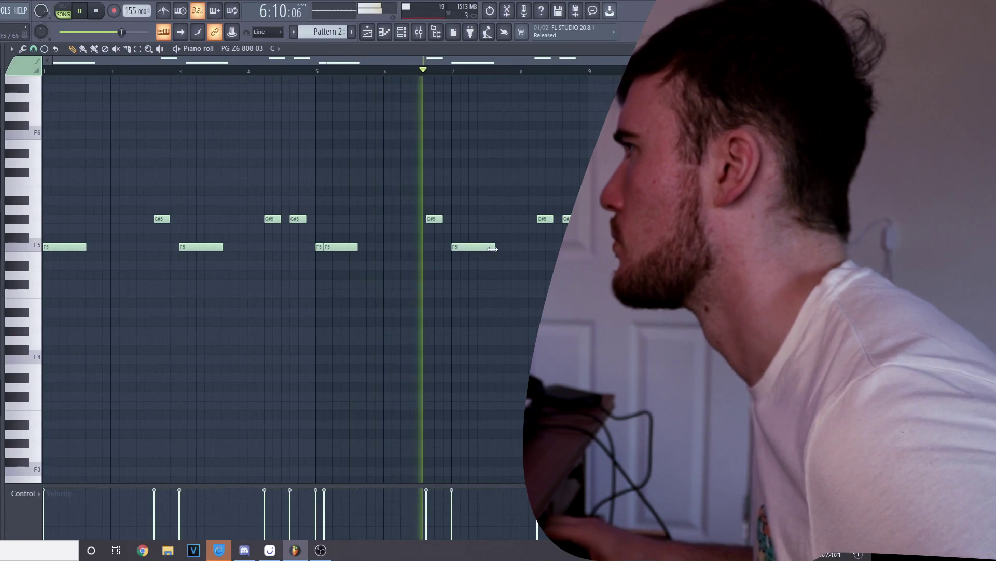
mouse_move(494, 247)
mouse_down()
mouse_move(459, 247)
mouse_move(503, 262)
mouse_up()
key(space)
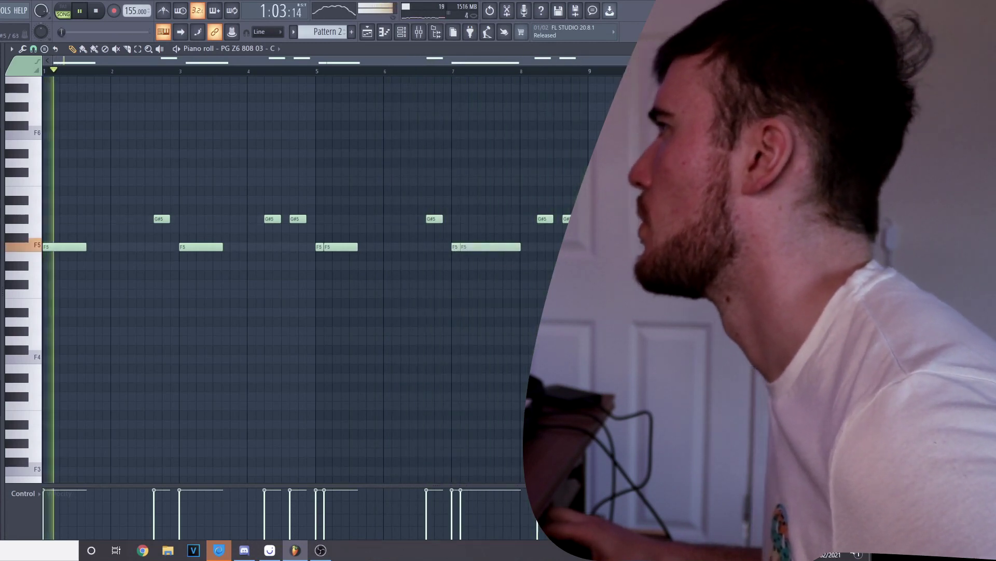
Set the snap to 1/3 beat and try a rising A#5, C6, C#6, D#6, F6, G6 run after the first G#5 in bar 8.
ctrl+scroll(574, 264, up, 2)
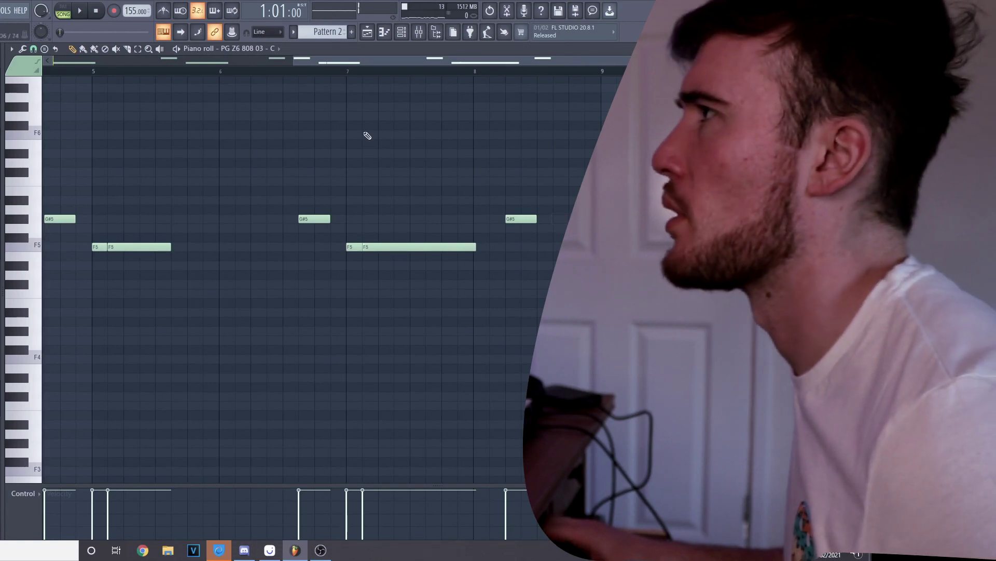
click(33, 49)
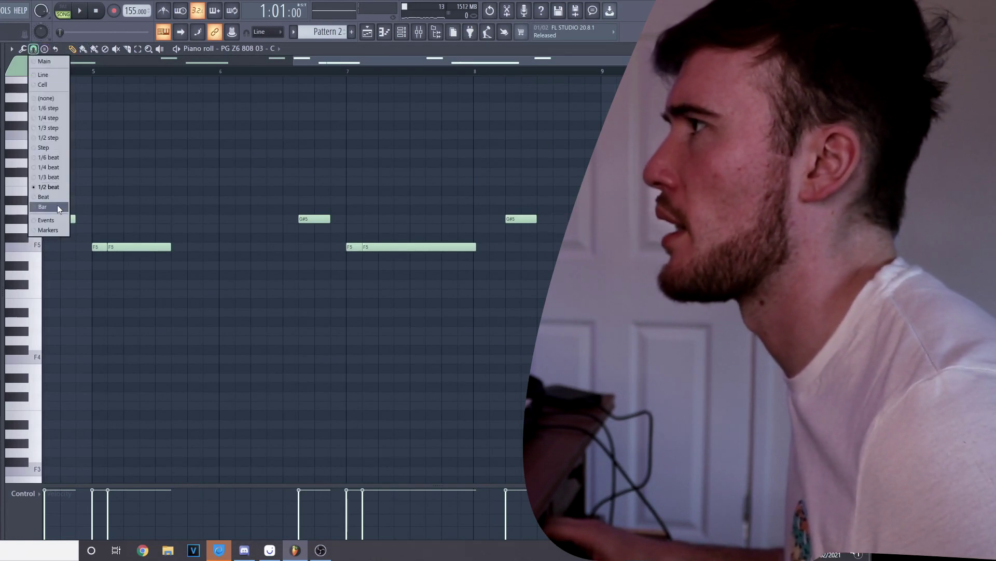
click(55, 178)
scroll(559, 224, up, 1)
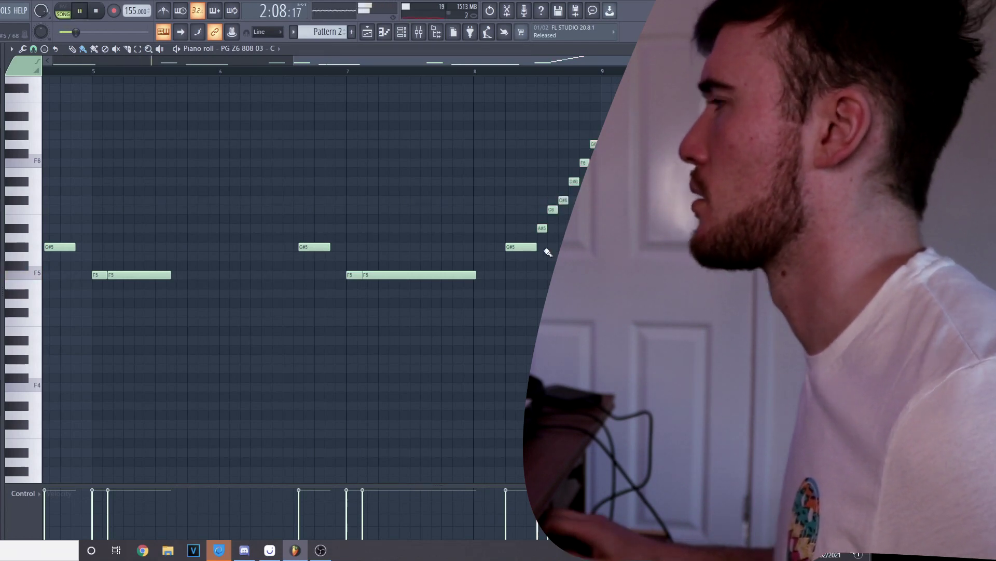
scroll(547, 246, down, 2)
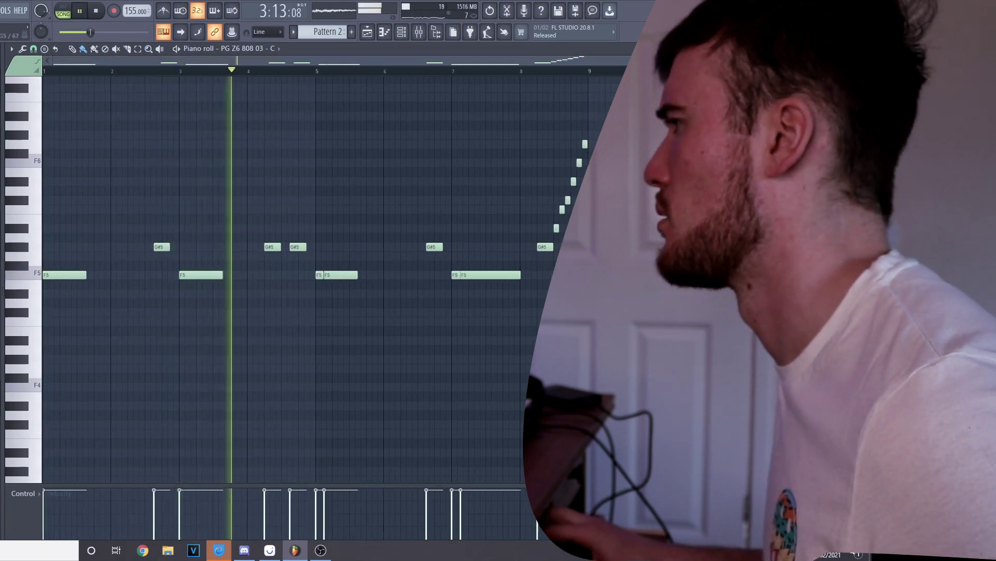
Try lowering the last three notes of the bar 8 run to D#5, F5 and G5.
scroll(571, 265, up, 2)
scroll(573, 179, up, 2)
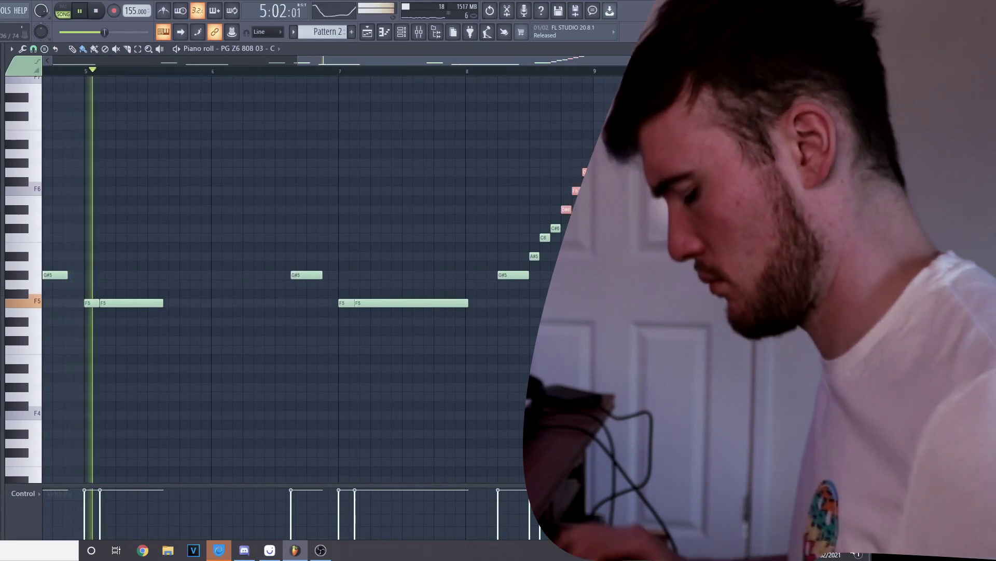
scroll(572, 179, down, 2)
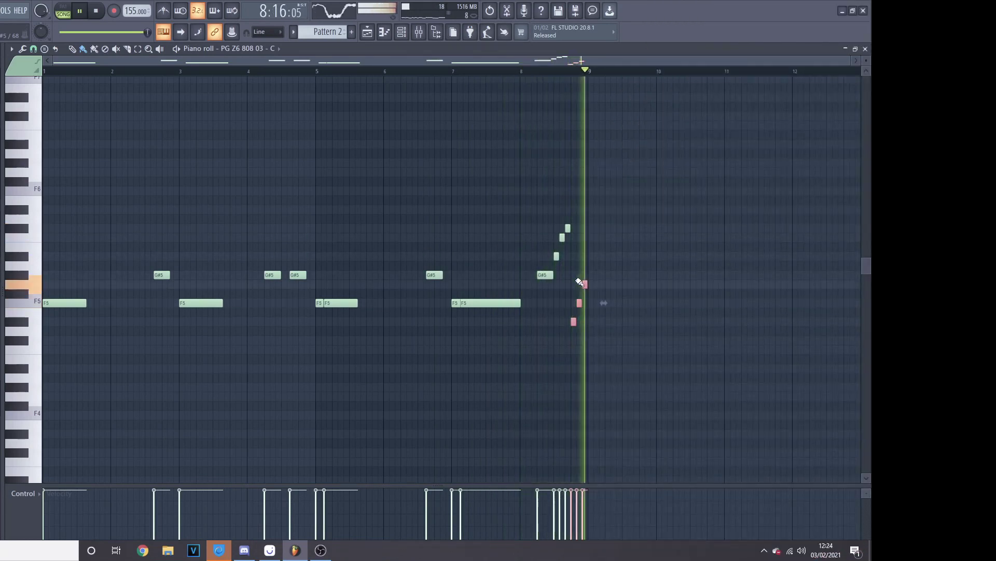
Finish bar 8 with a second G#5 followed by an A#5 on beat 4, and select these two notes.
key(space)
scroll(621, 318, up, 2)
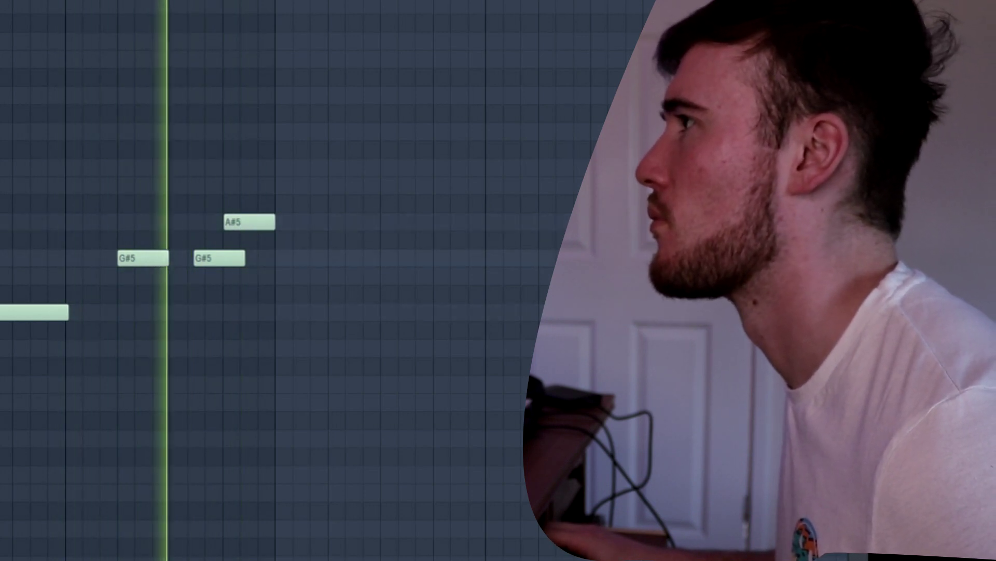
key(space)
drag(300, 300, 233, 222)
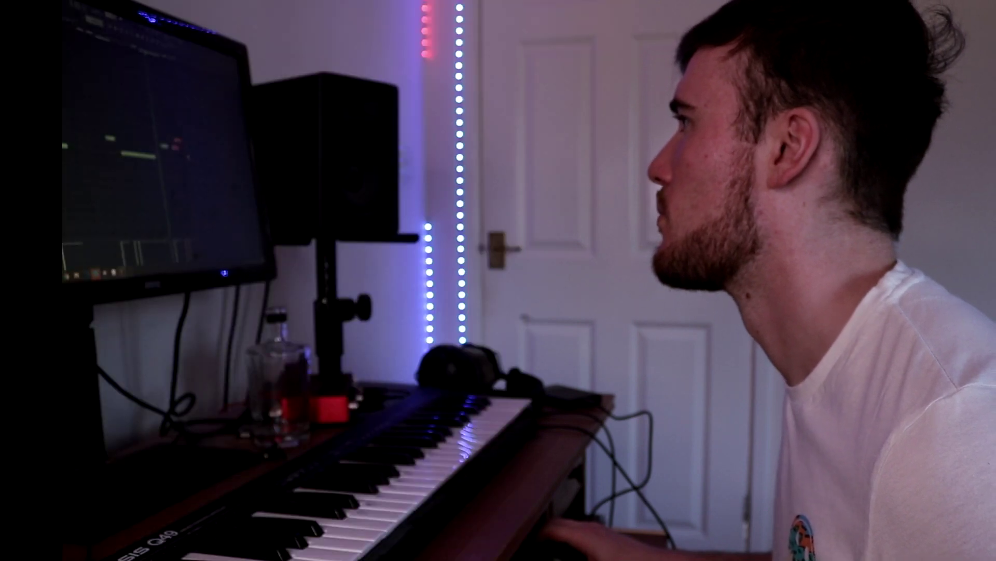